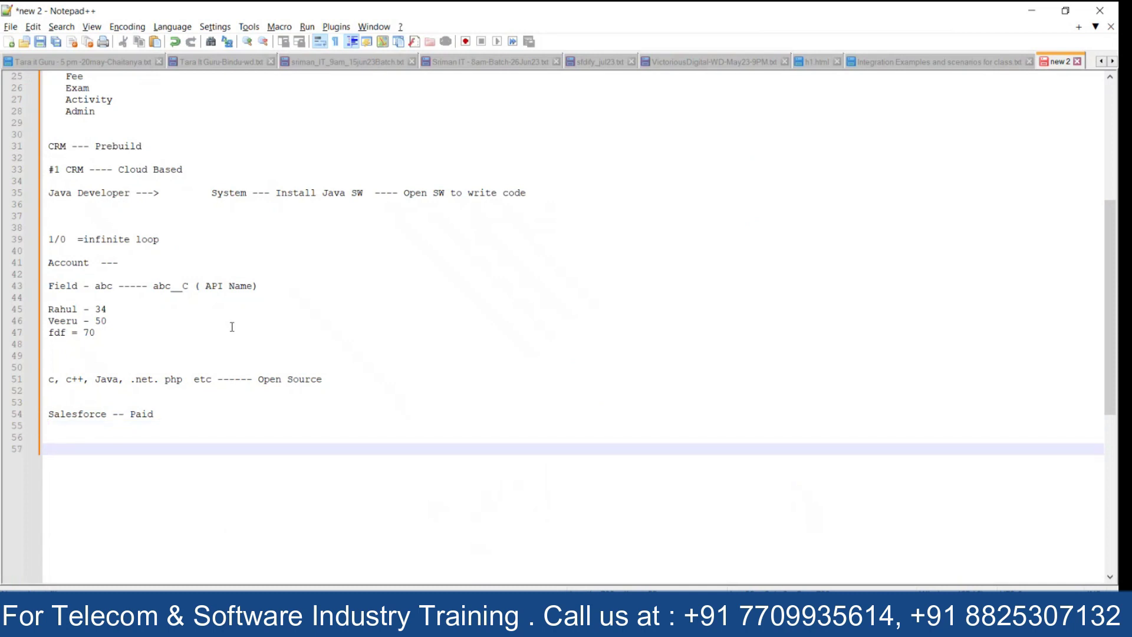
Type 'Developer Edition: Free' on line 57 of the Notepad++ notes
{"action": "type", "text": "Deve"}
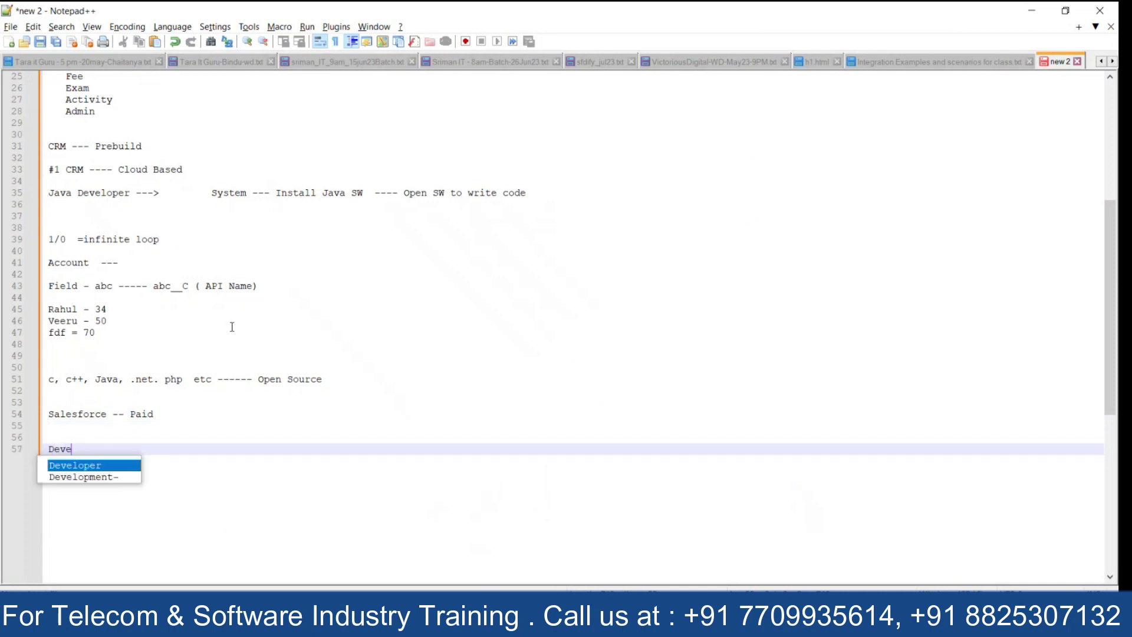
{"action": "type", "text": "loper Ed"}
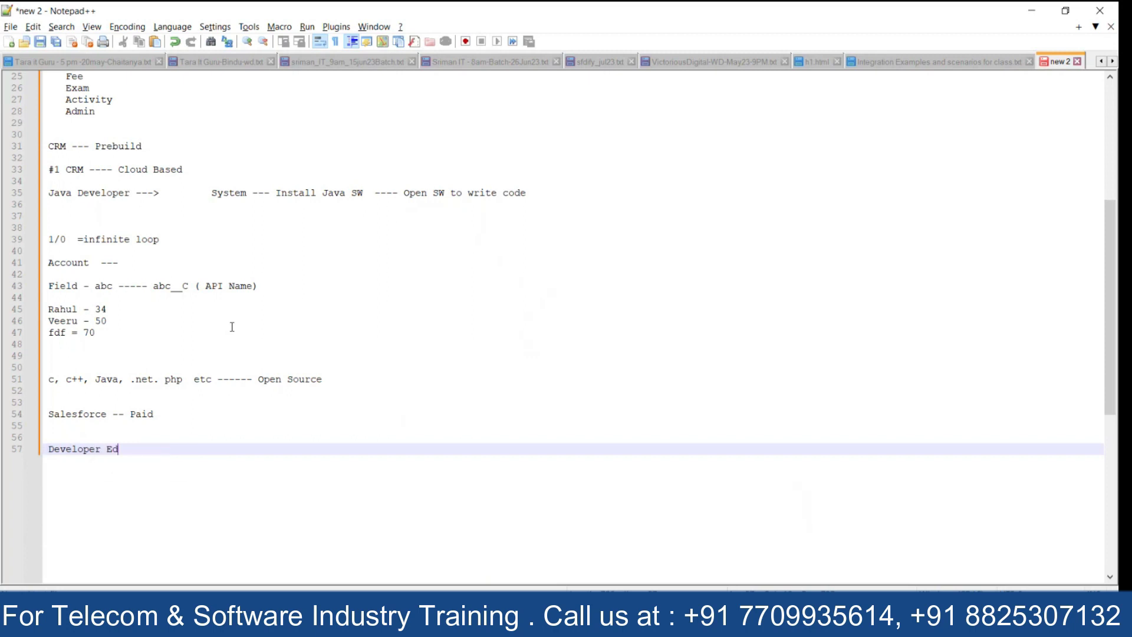
{"action": "type", "text": "ition: Free"}
Open the Developer Edition signup page from the slide's link, accepting the security alert
{"action": "key", "text": "alt+Tab"}
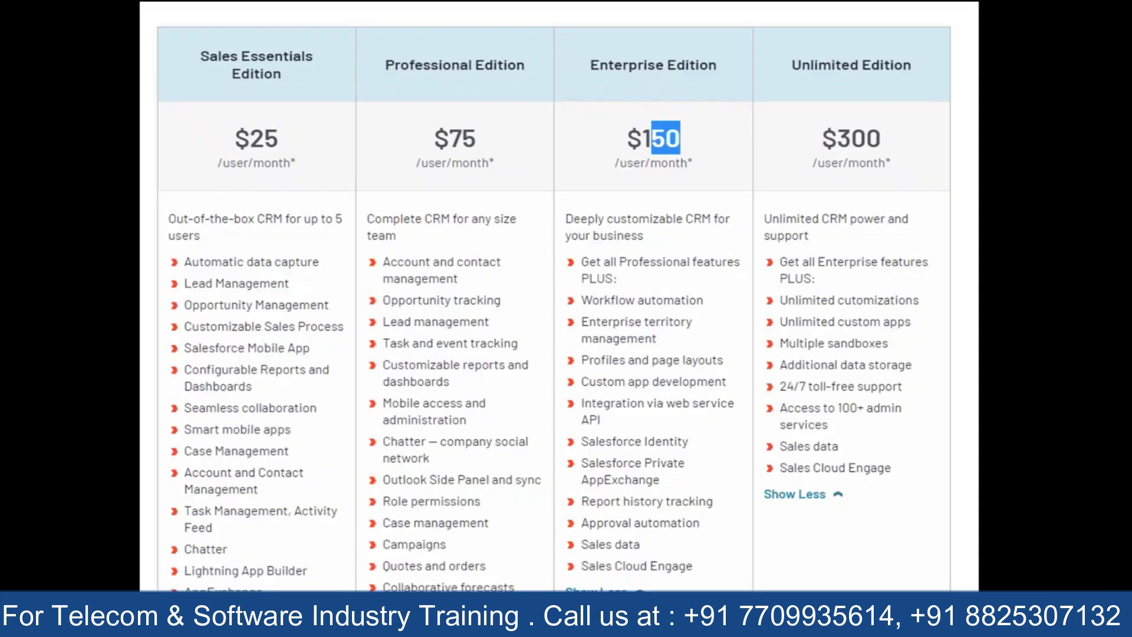
{"action": "key", "text": "Right"}
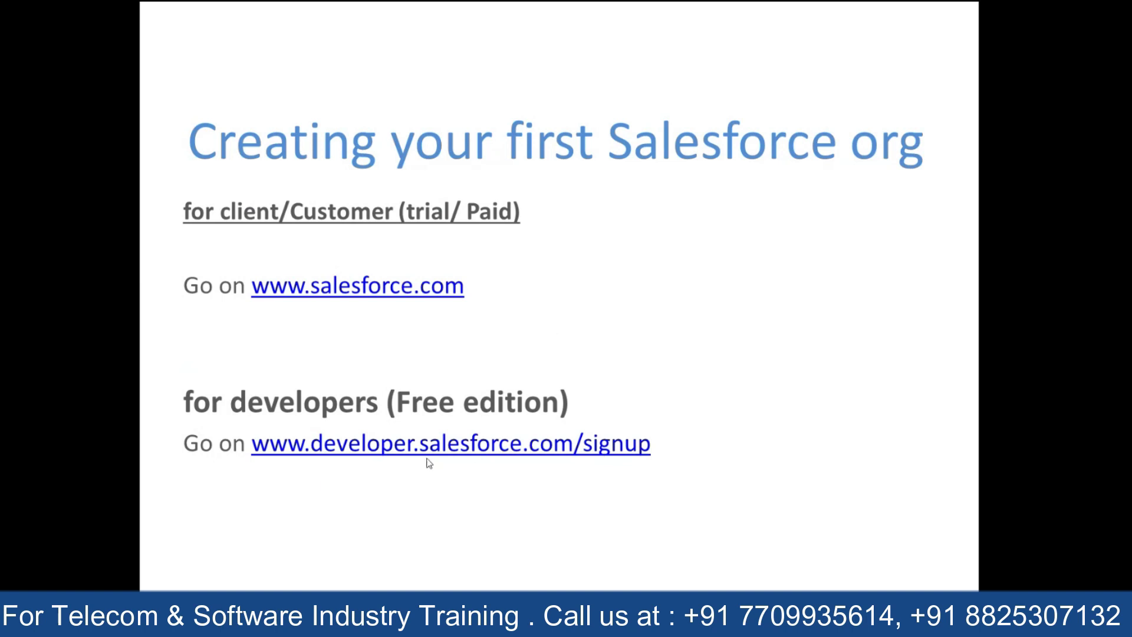
{"action": "left_click", "coordinate": [645, 447]}
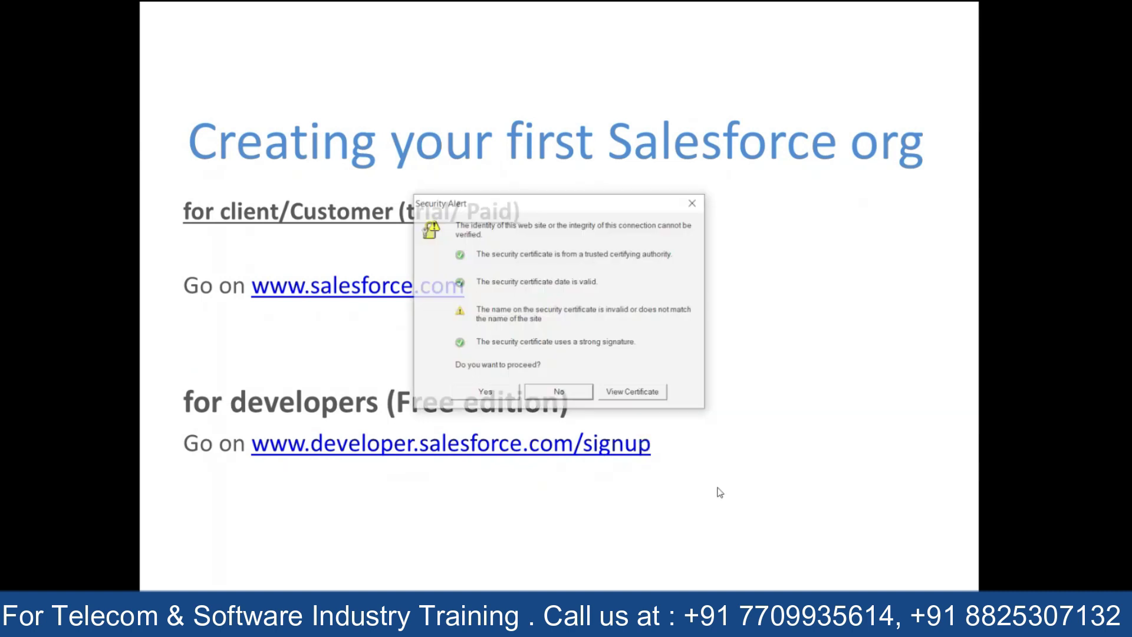
{"action": "left_click", "coordinate": [498, 391]}
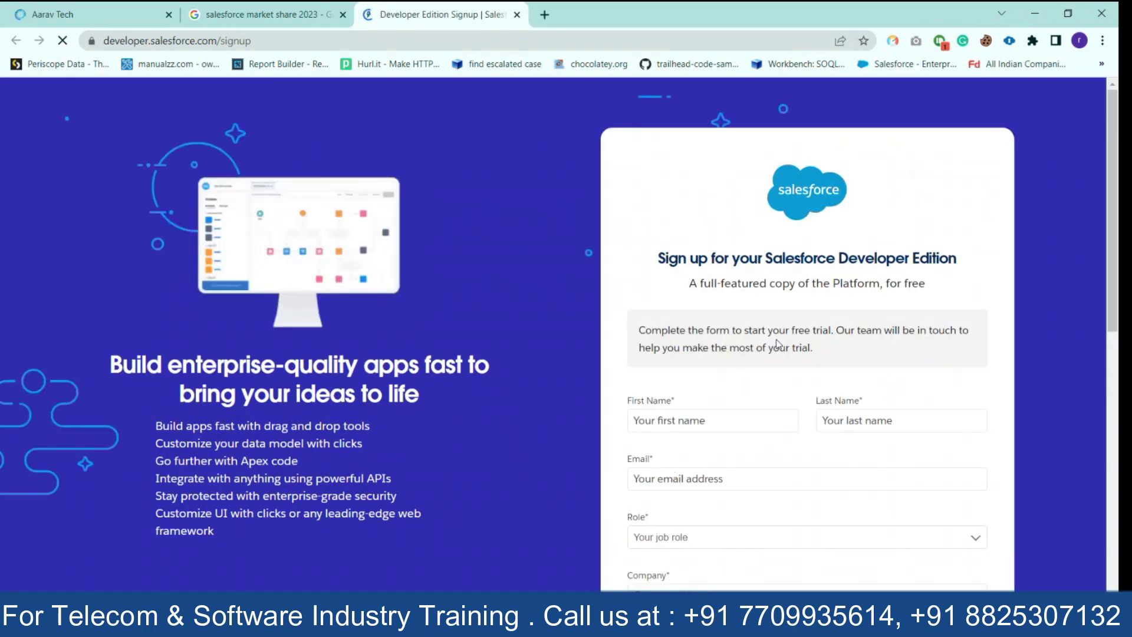
Enter the user's first name, last name and e-mail address in the signup form
{"action": "scroll", "coordinate": [777, 343], "scroll_direction": "down", "scroll_amount": 1}
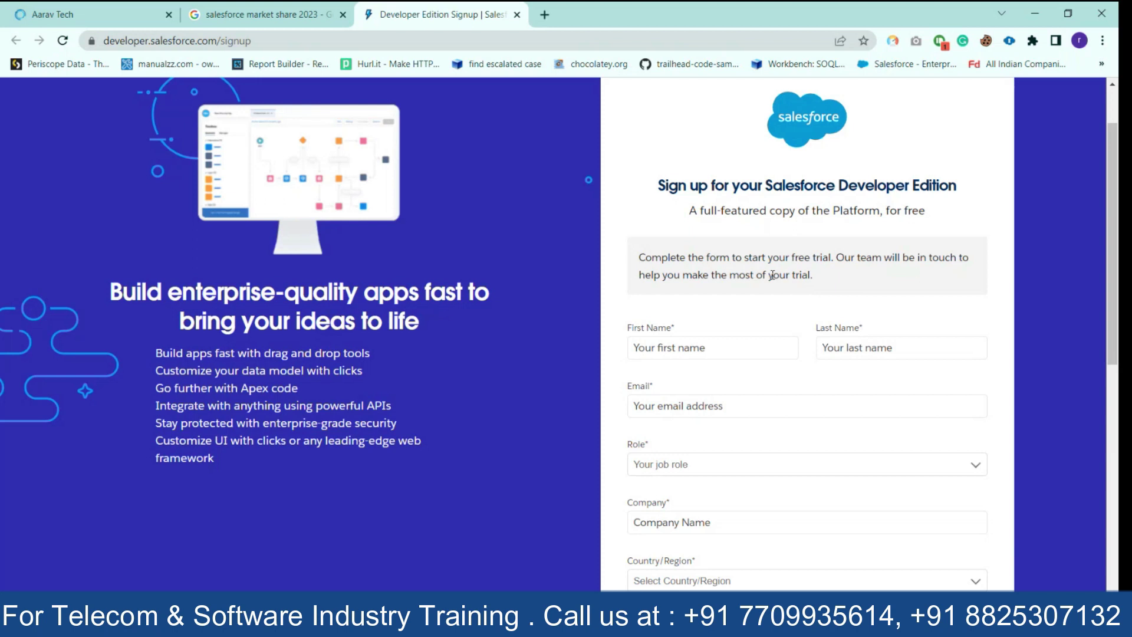
{"action": "scroll", "coordinate": [767, 271], "scroll_direction": "down", "scroll_amount": 1}
{"action": "left_click", "coordinate": [675, 273]}
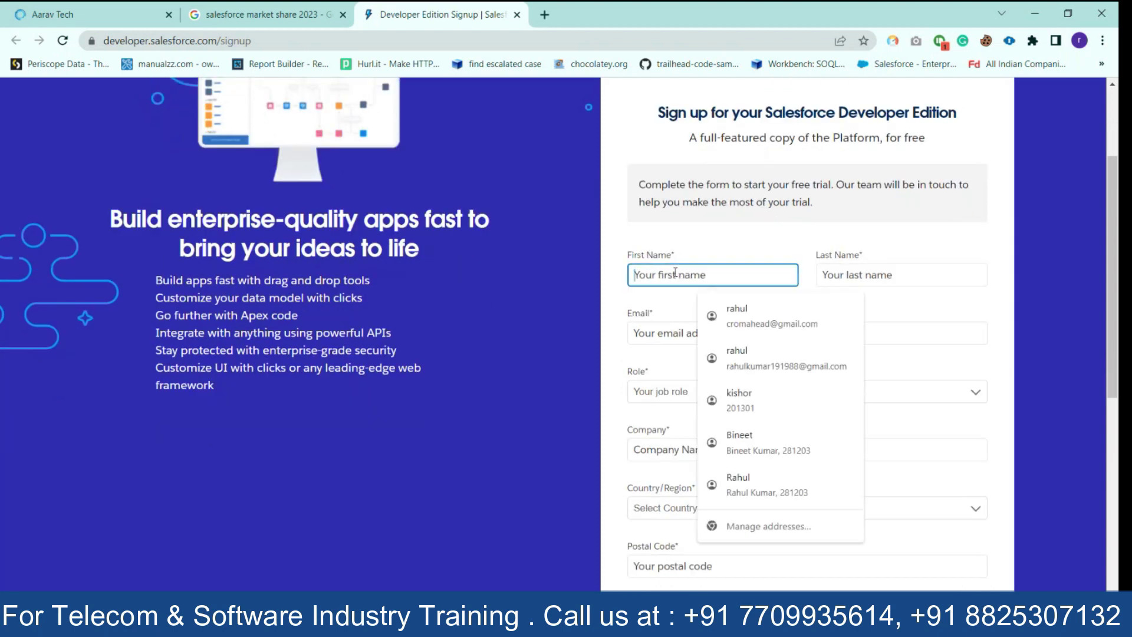
{"action": "left_click", "coordinate": [738, 312]}
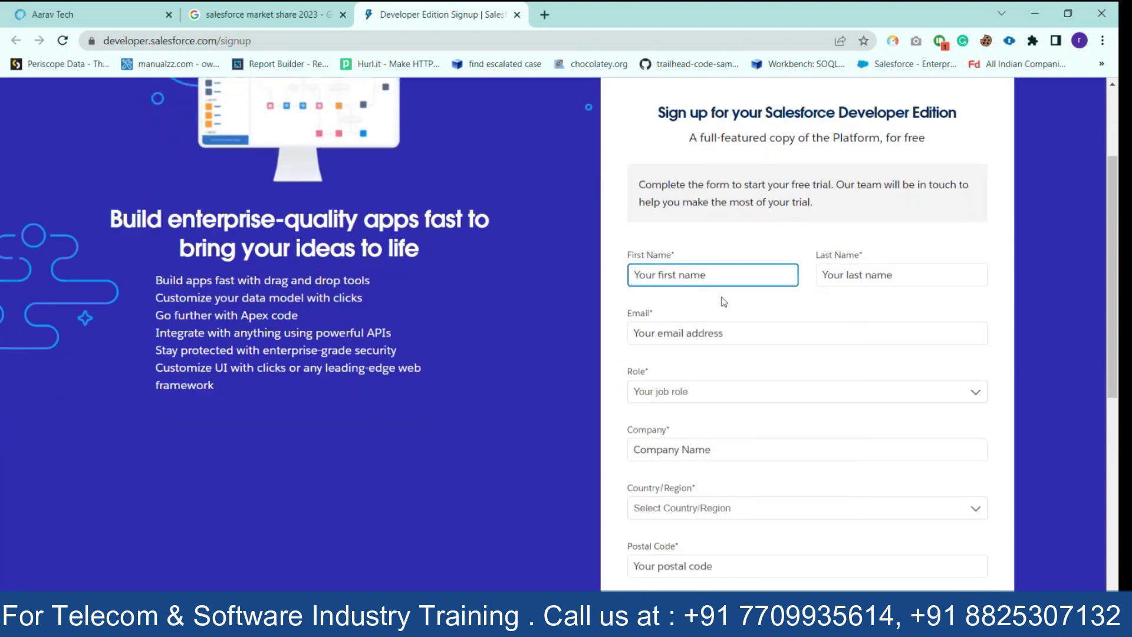
{"action": "left_click", "coordinate": [699, 277]}
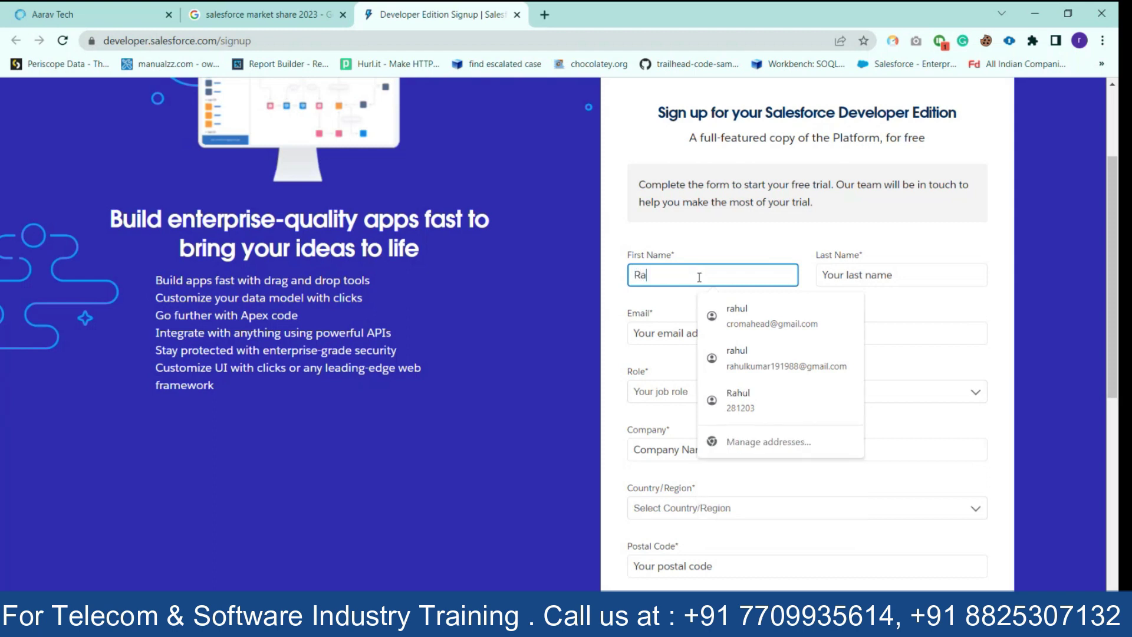
{"action": "left_click", "coordinate": [865, 276]}
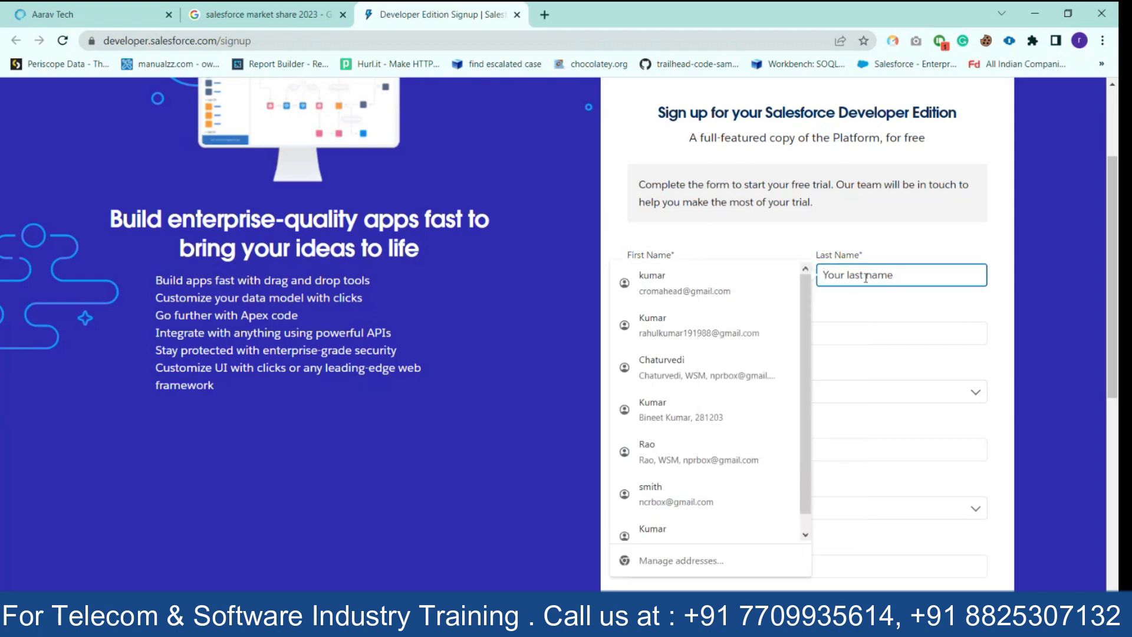
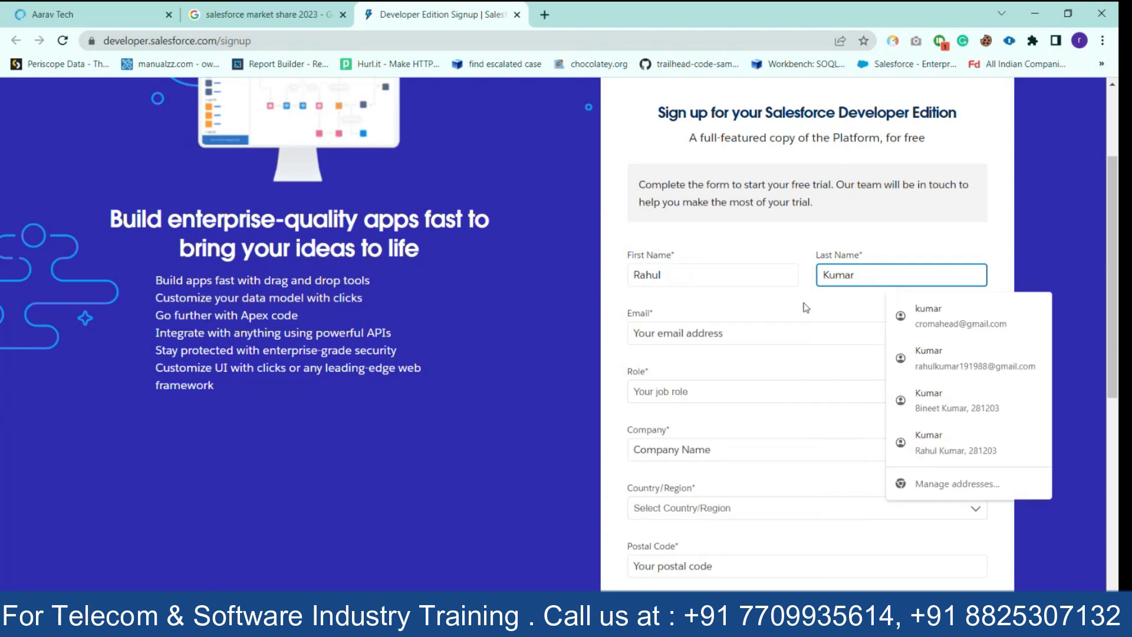
{"action": "left_click", "coordinate": [739, 327]}
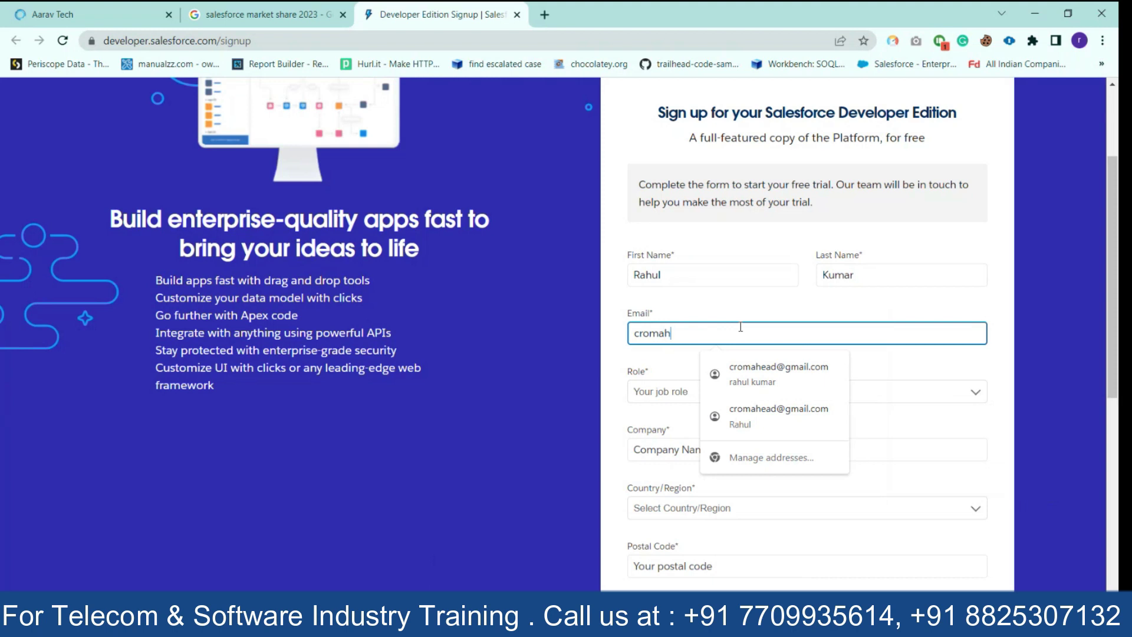
Choose Developer as the role and enter the company name 'WSM Techn…' from suggestions
{"action": "left_click", "coordinate": [651, 392]}
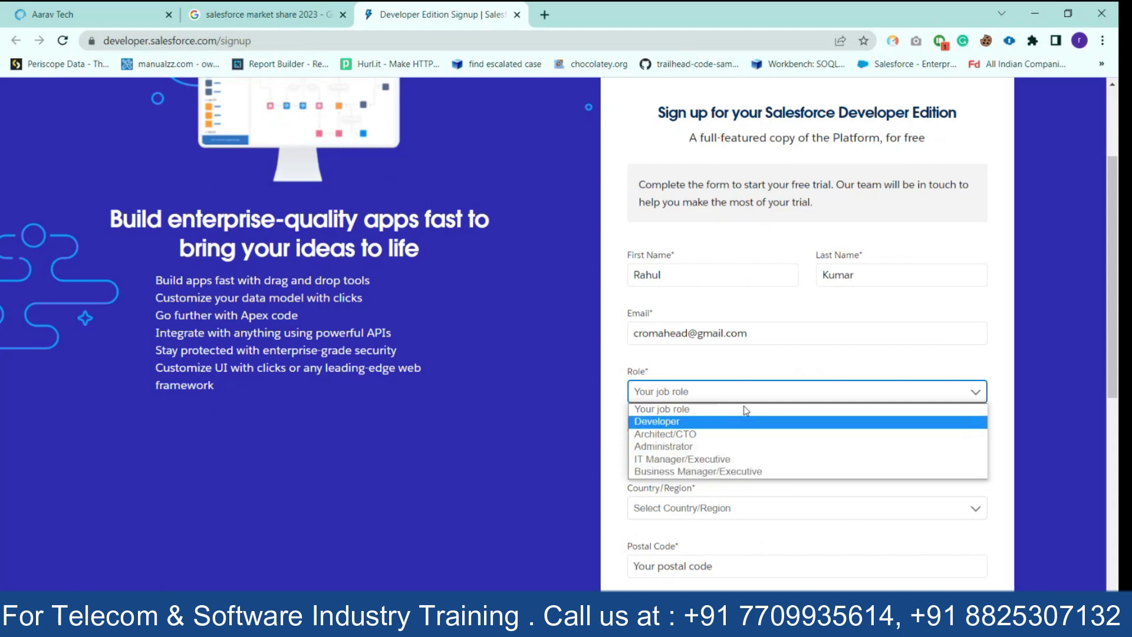
{"action": "left_click", "coordinate": [773, 423]}
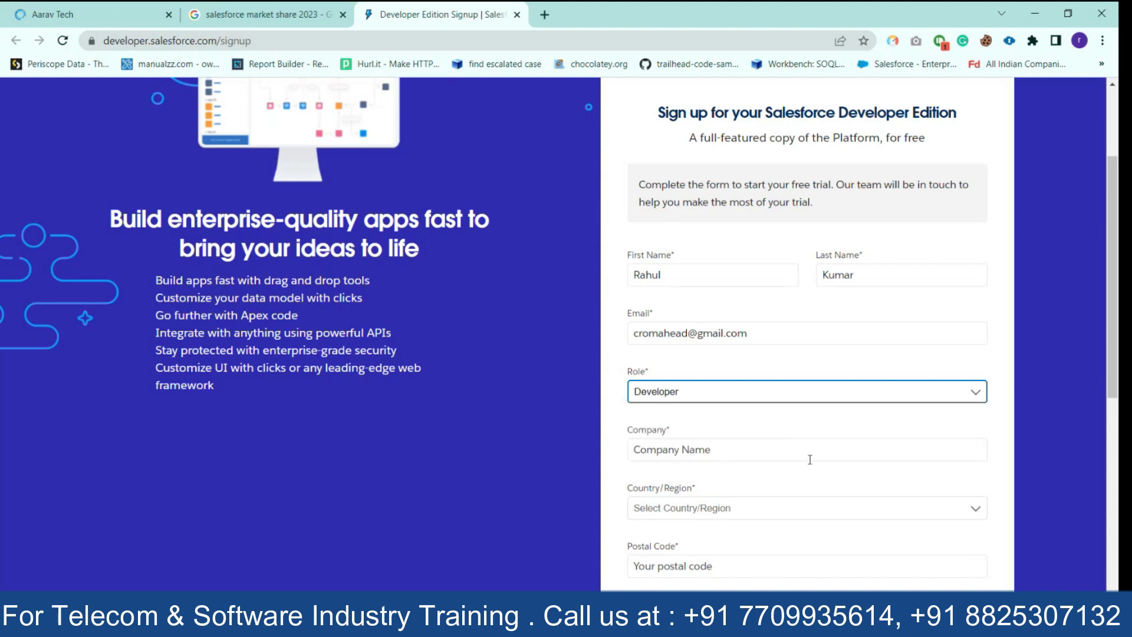
{"action": "left_click", "coordinate": [661, 448]}
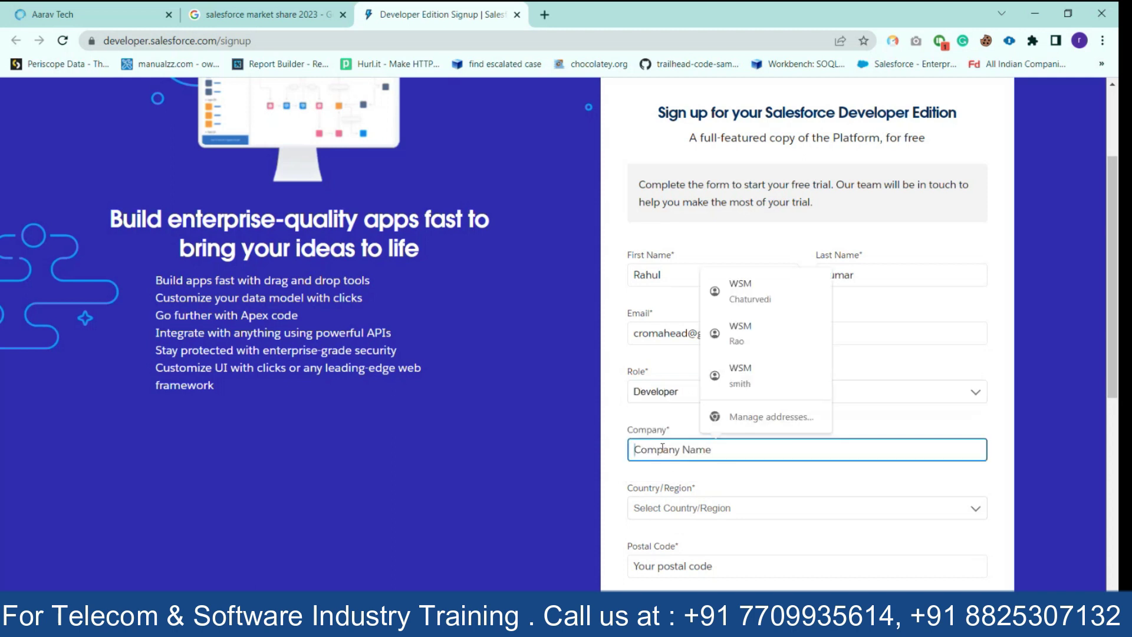
{"action": "type", "text": "W"}
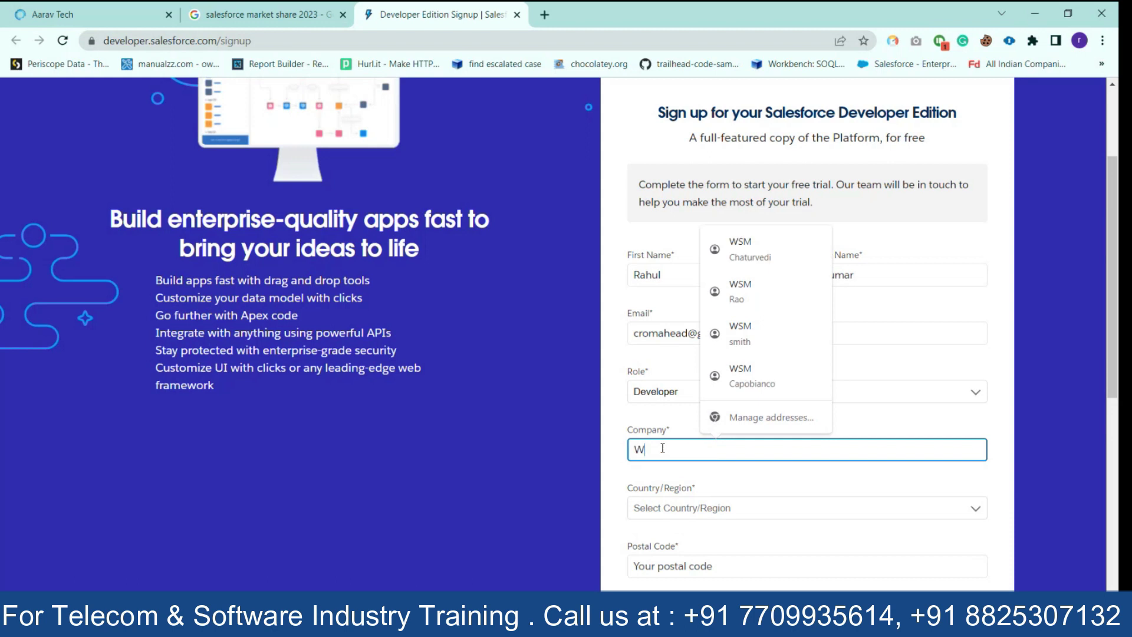
{"action": "type", "text": "SM Techn"}
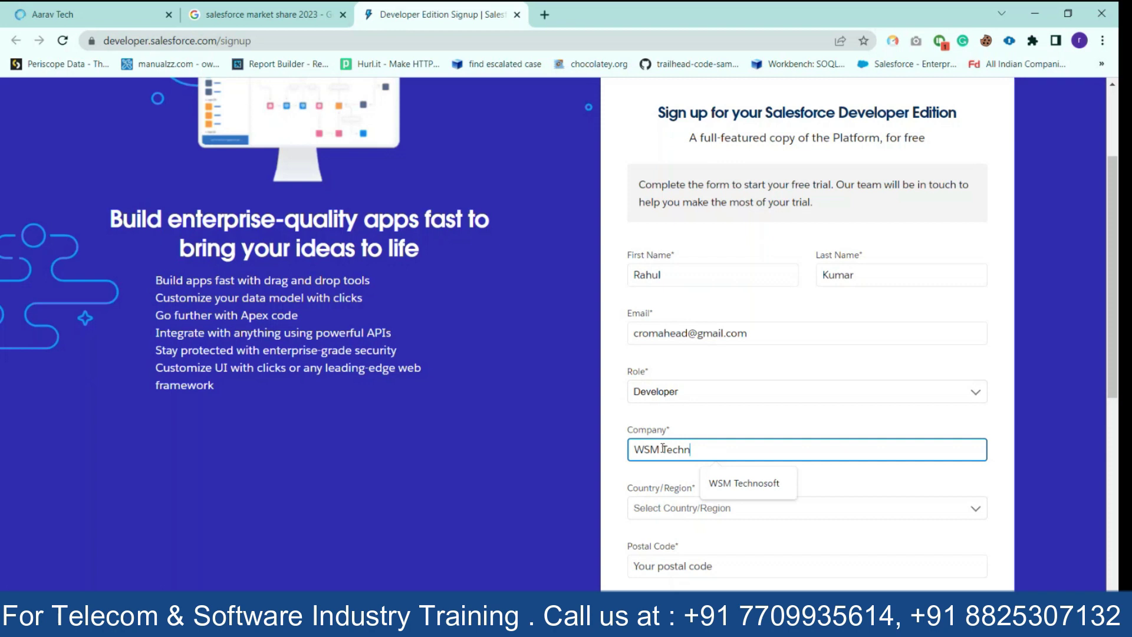
{"action": "left_click", "coordinate": [744, 483]}
{"action": "scroll", "coordinate": [744, 483], "scroll_direction": "down", "scroll_amount": 1}
{"action": "left_click", "coordinate": [718, 436]}
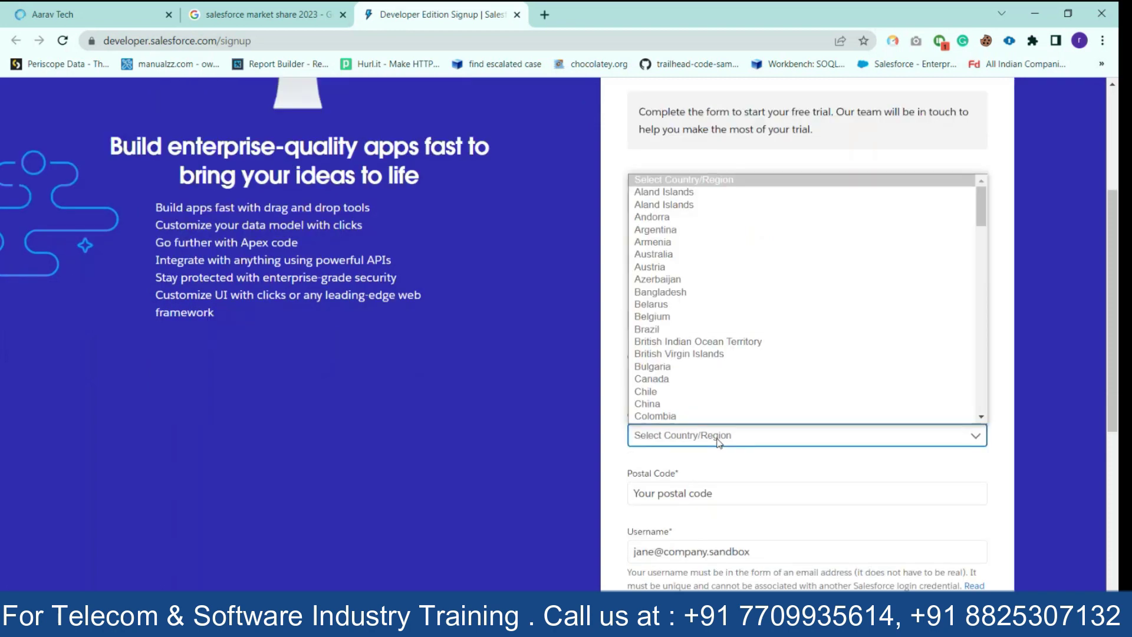
Set the country to India and fill in the postal code
{"action": "type", "text": "india"}
{"action": "key", "text": "Return"}
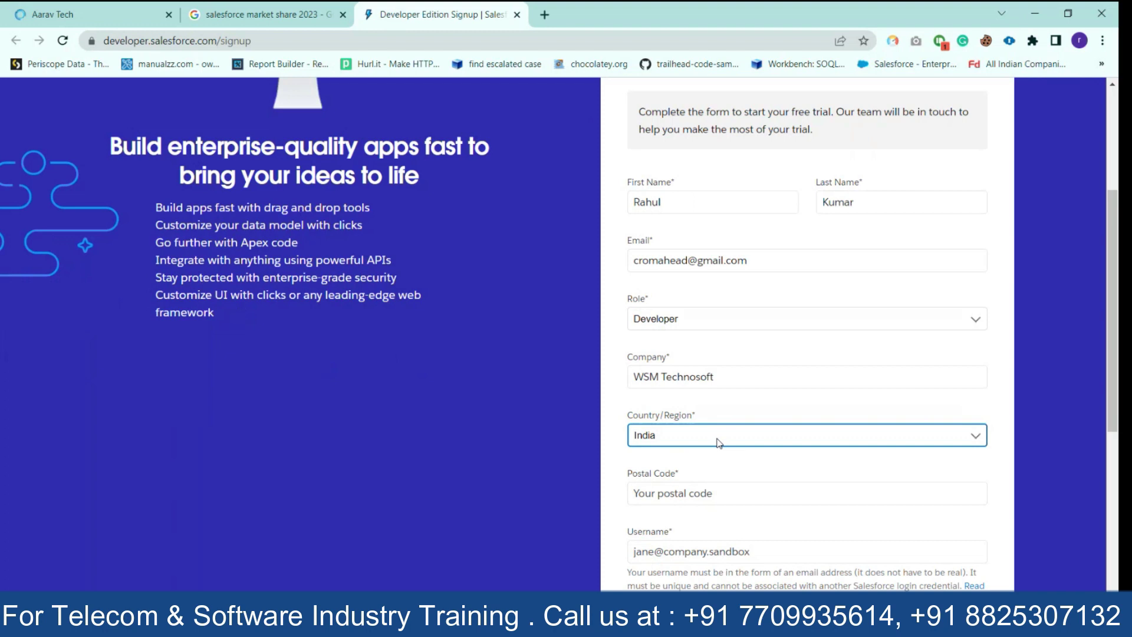
{"action": "scroll", "coordinate": [720, 444], "scroll_direction": "down", "scroll_amount": 4}
{"action": "left_click", "coordinate": [673, 277]}
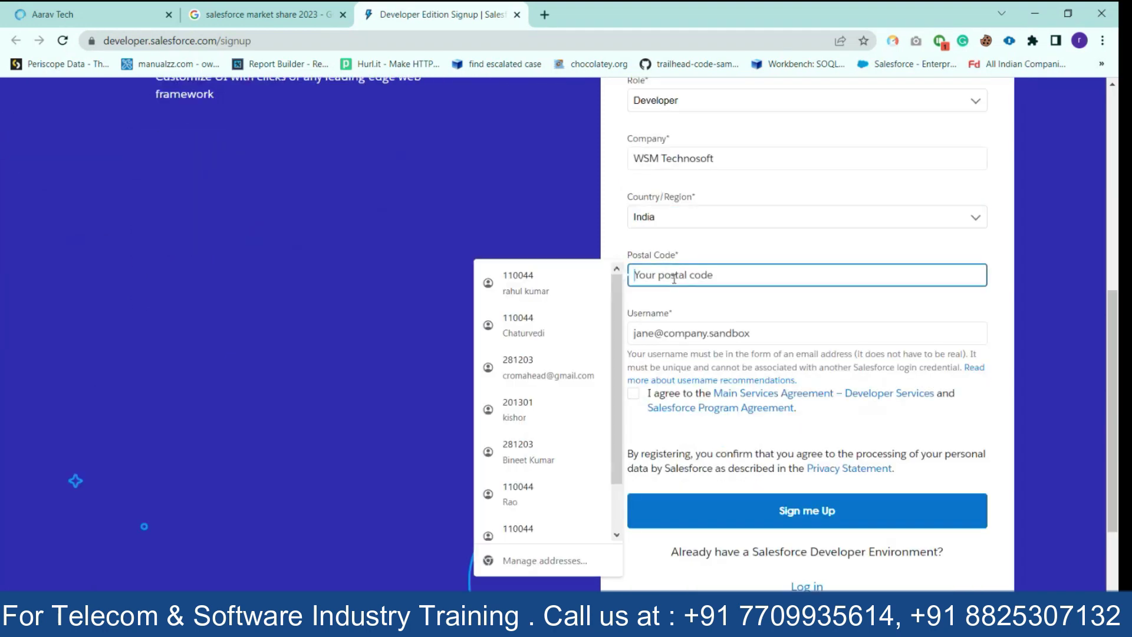
{"action": "type", "text": "11"}
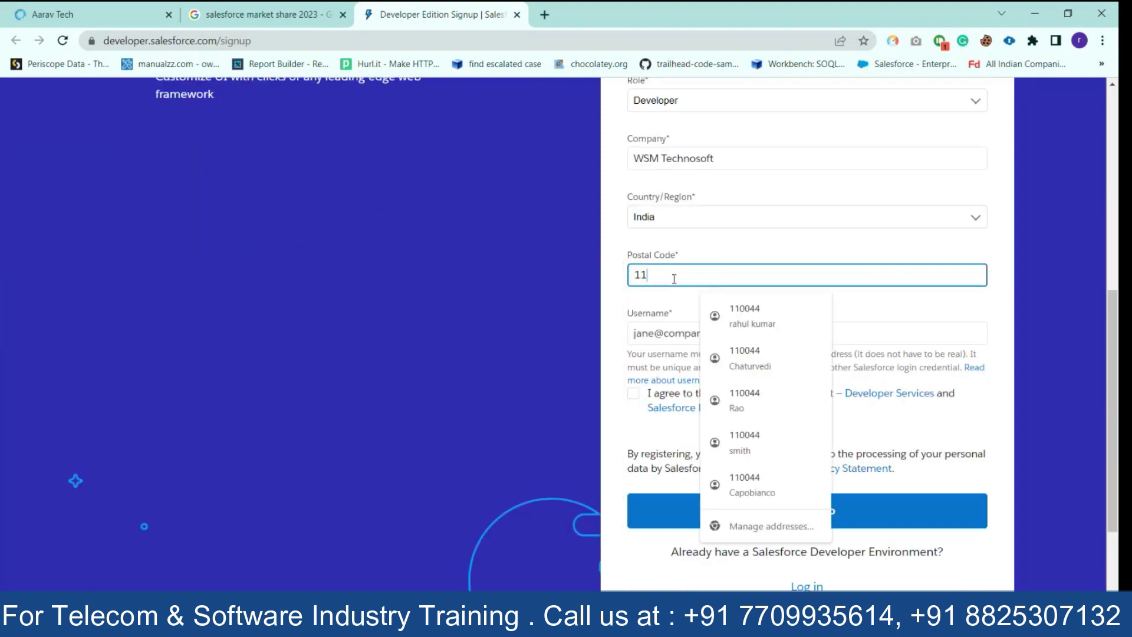
{"action": "type", "text": "0044"}
{"action": "left_click", "coordinate": [887, 307]}
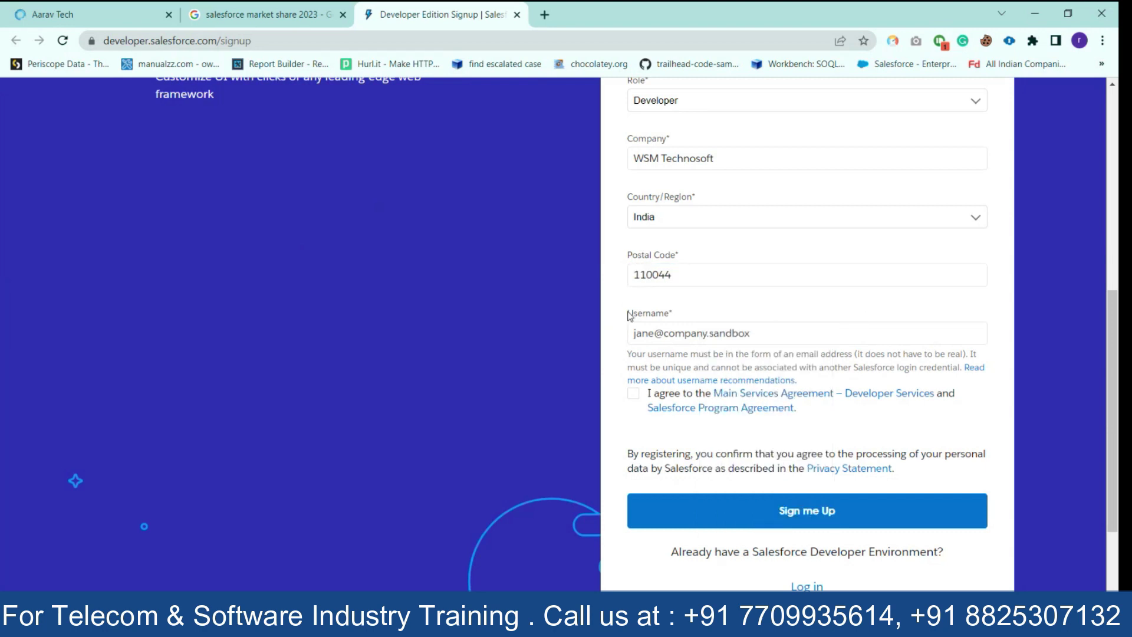
Enter a unique username in e-mail format in the Username field
{"action": "left_click_drag", "start_coordinate": [625, 317], "coordinate": [687, 322]}
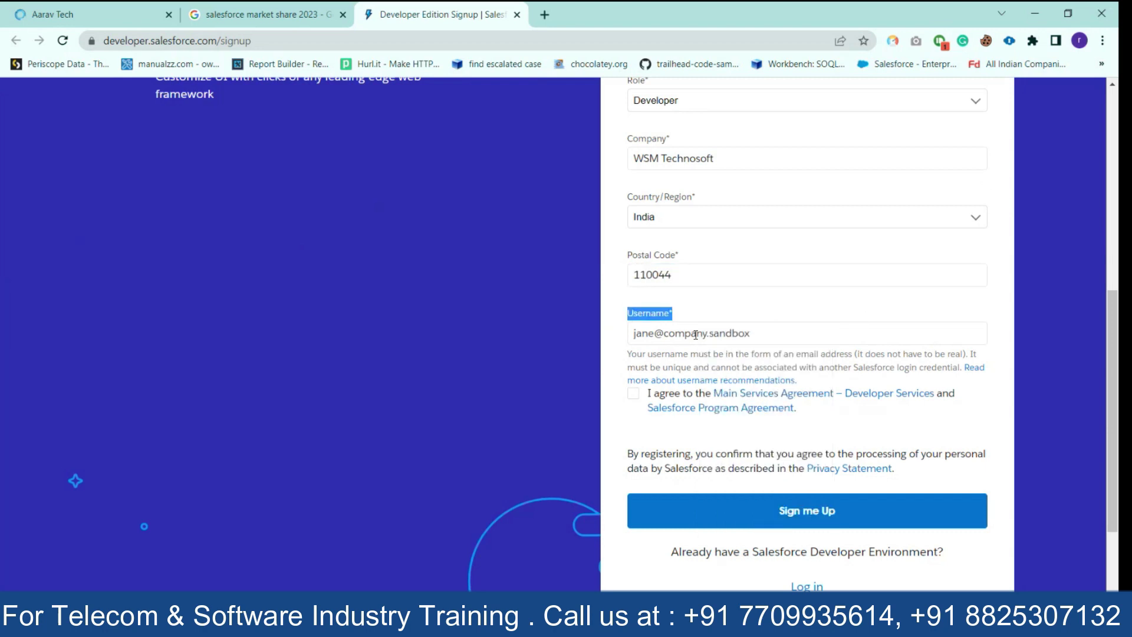
{"action": "left_click_drag", "start_coordinate": [627, 353], "coordinate": [963, 353]}
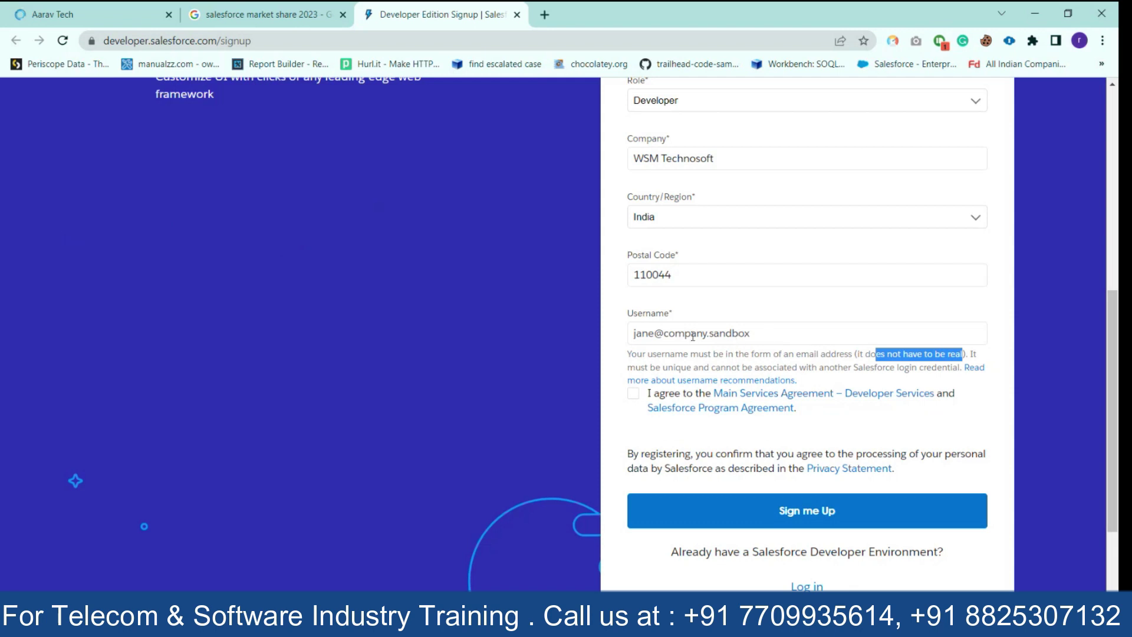
{"action": "scroll", "coordinate": [693, 335], "scroll_direction": "up", "scroll_amount": 5}
{"action": "left_click_drag", "start_coordinate": [750, 334], "coordinate": [622, 345]}
{"action": "left_click", "coordinate": [681, 360]}
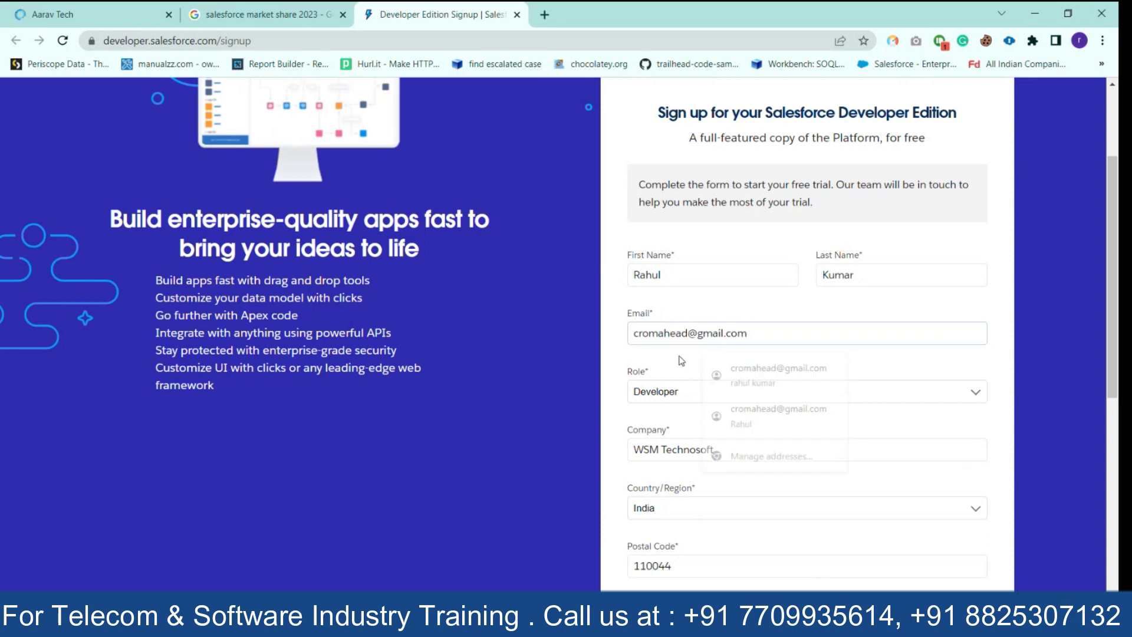
{"action": "scroll", "coordinate": [678, 361], "scroll_direction": "down", "scroll_amount": 5}
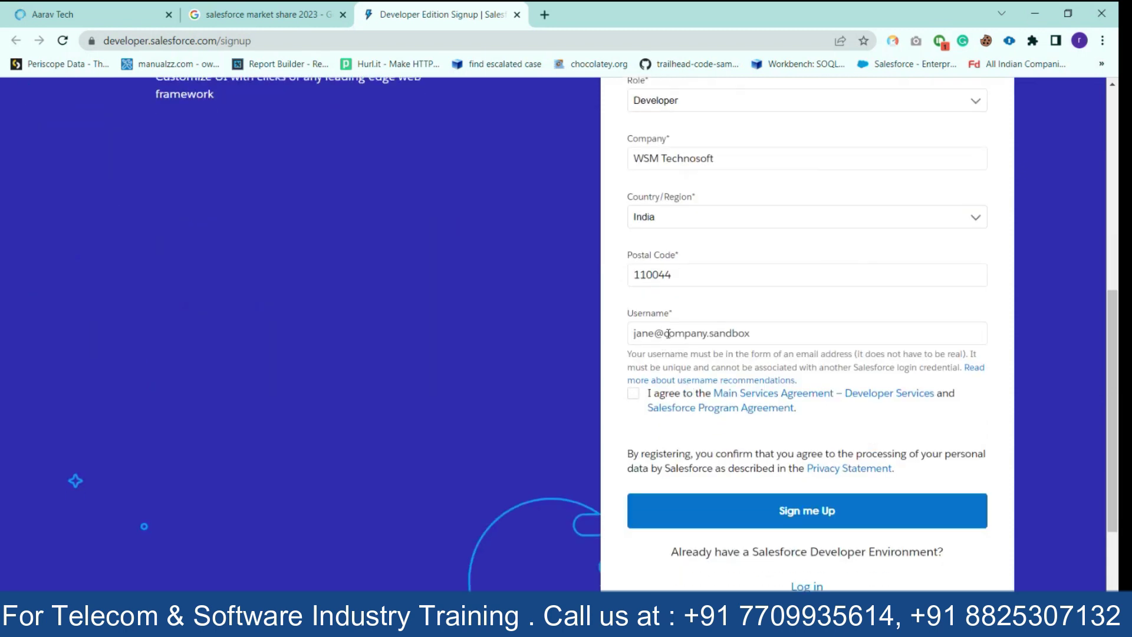
{"action": "left_click", "coordinate": [667, 334]}
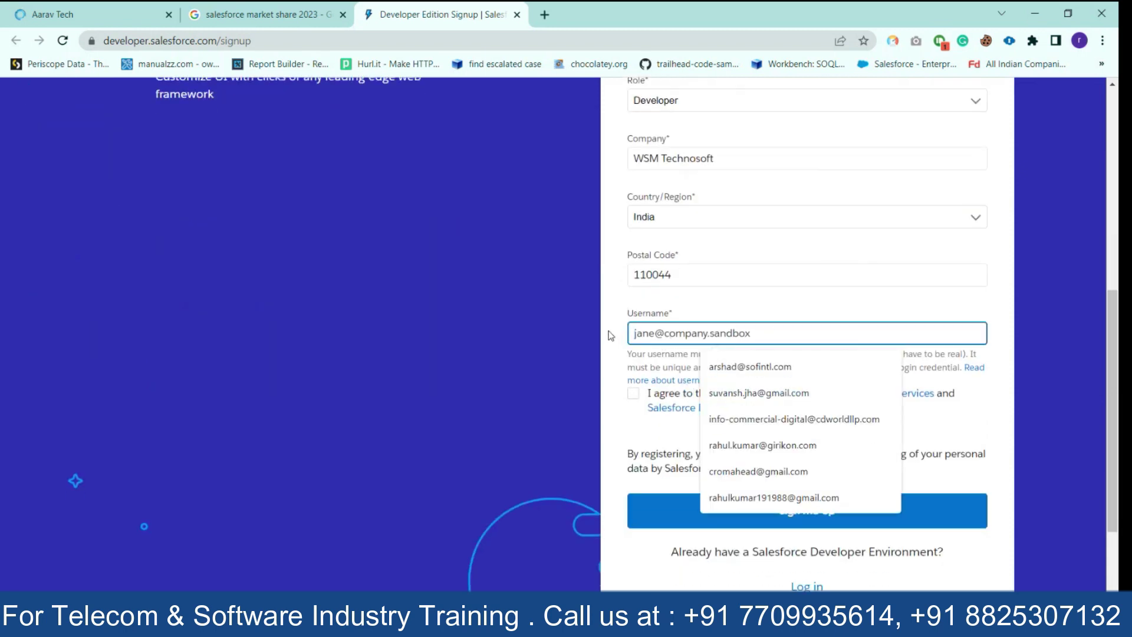
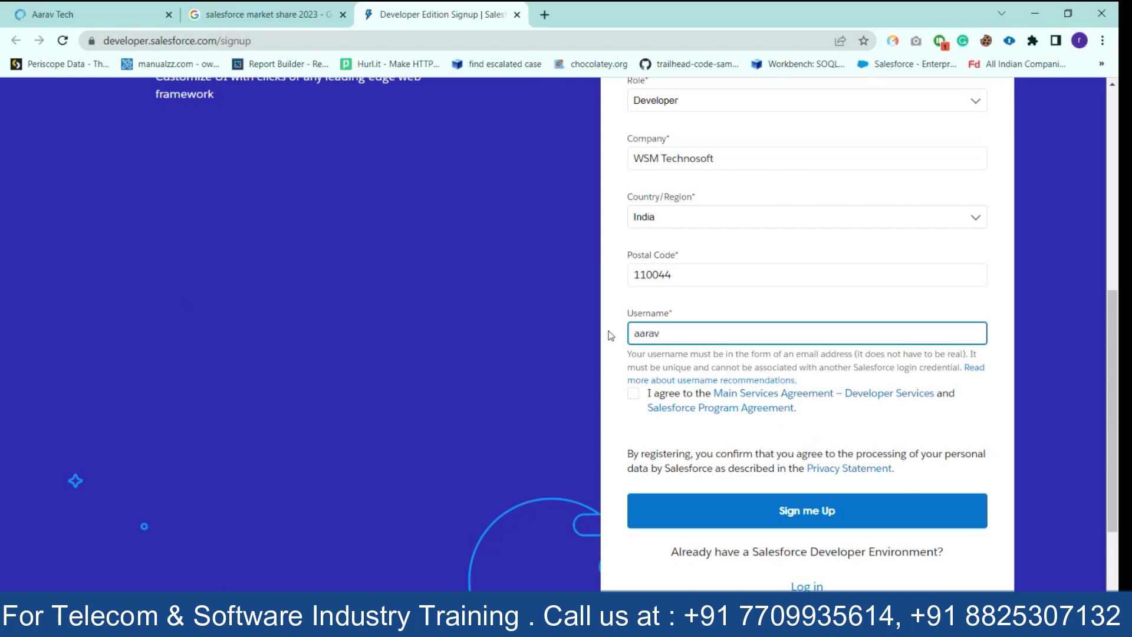
{"action": "left_click_drag", "start_coordinate": [744, 333], "coordinate": [631, 328]}
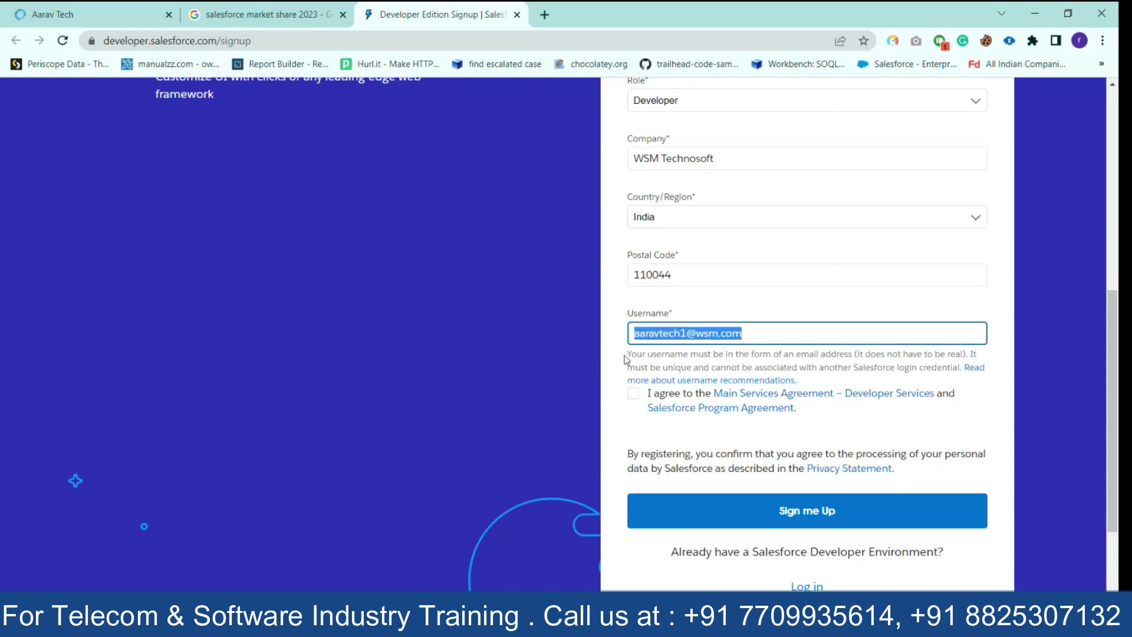
Tick the checkbox agreeing to the Main Services Agreement
{"action": "left_click_drag", "start_coordinate": [876, 353], "coordinate": [933, 354]}
{"action": "left_click_drag", "start_coordinate": [628, 367], "coordinate": [938, 368]}
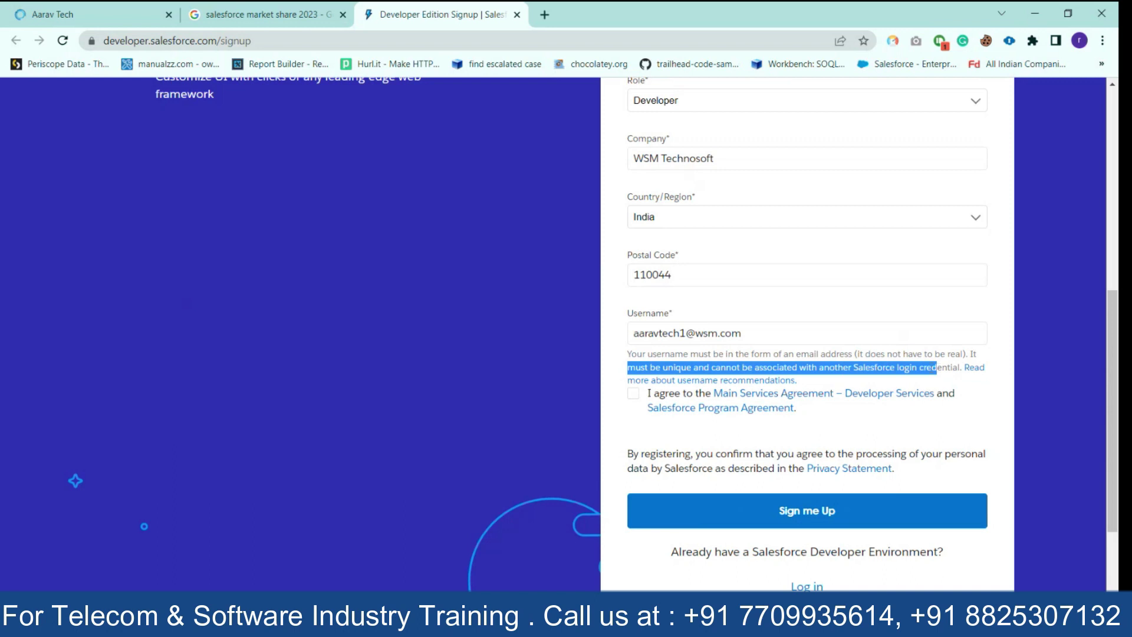
{"action": "left_click", "coordinate": [766, 333]}
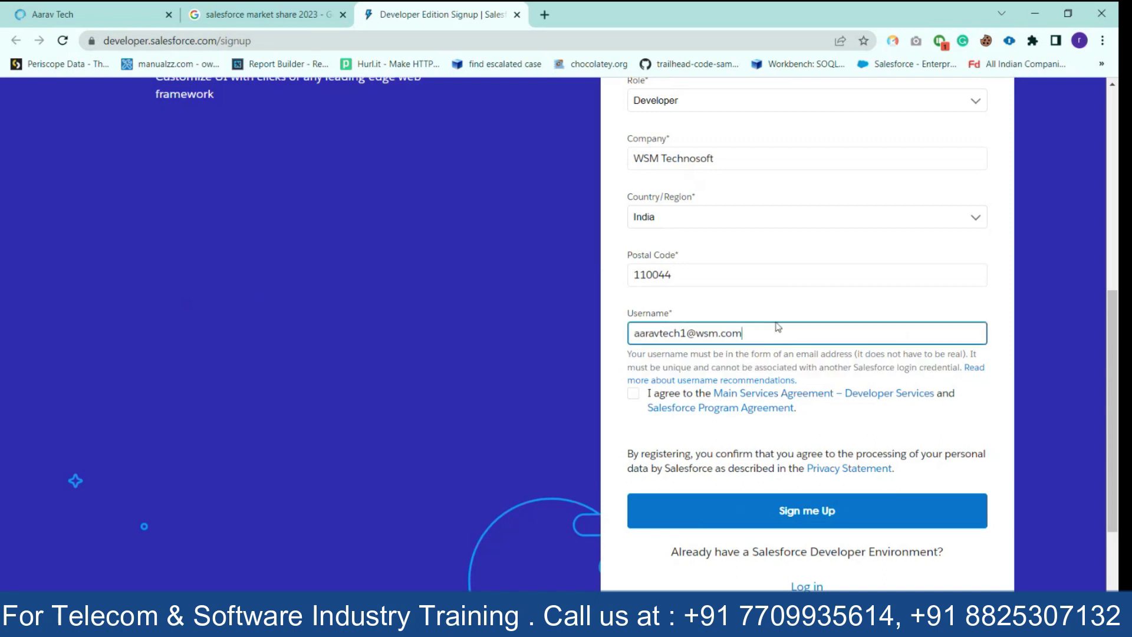
{"action": "left_click_drag", "start_coordinate": [758, 330], "coordinate": [624, 356]}
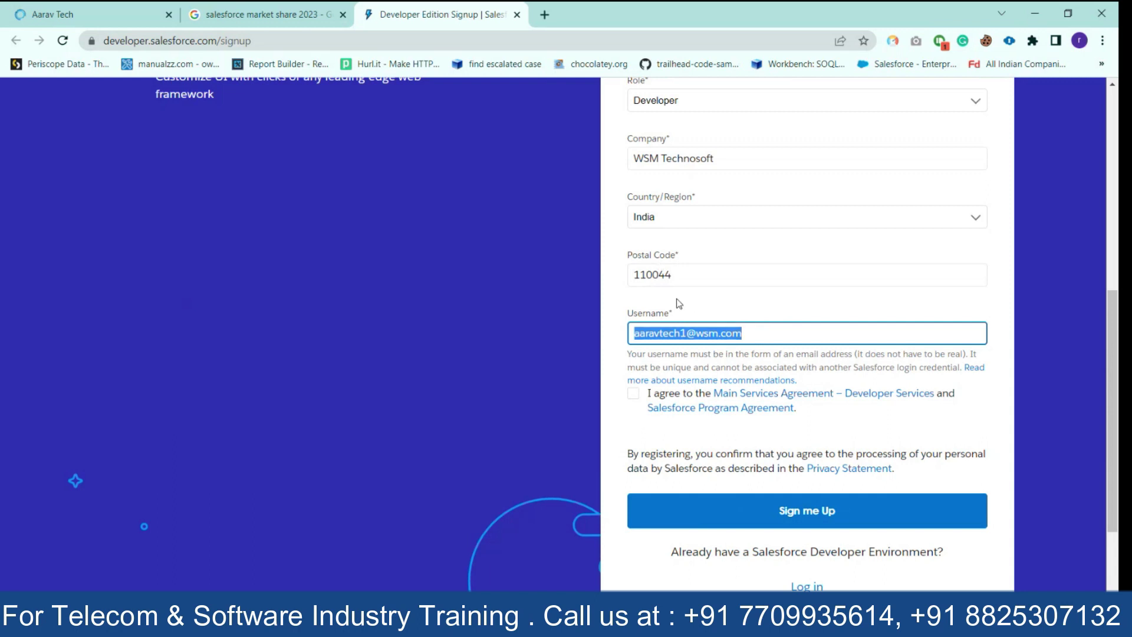
{"action": "left_click", "coordinate": [634, 395]}
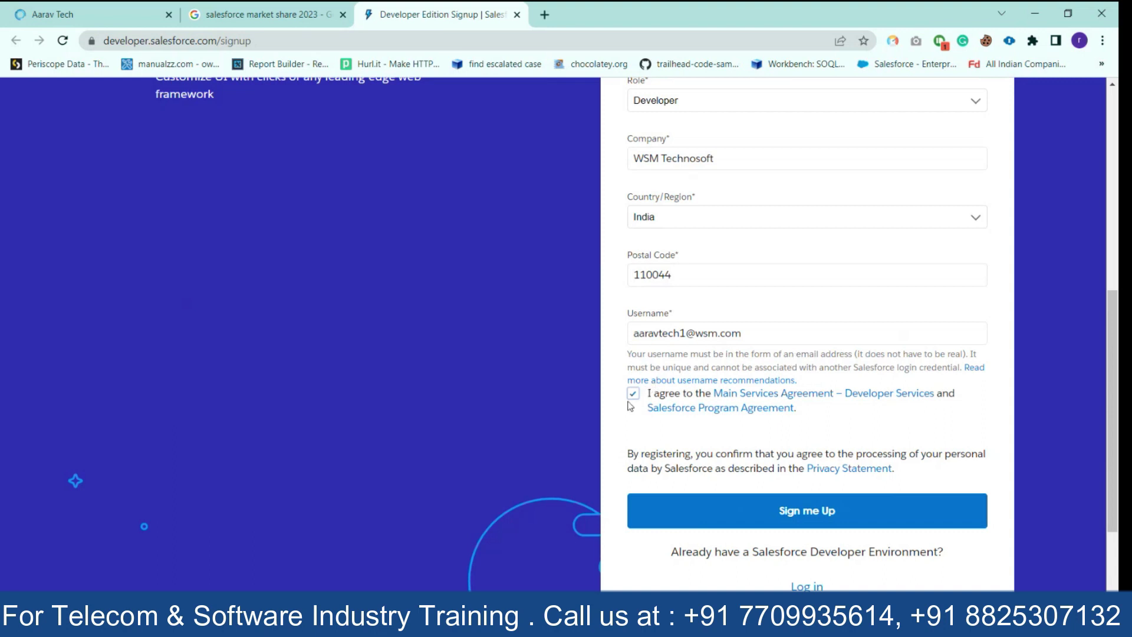
Submit the form with Sign me Up, then return to the PowerPoint slide show
{"action": "scroll", "coordinate": [778, 348], "scroll_direction": "up", "scroll_amount": 4}
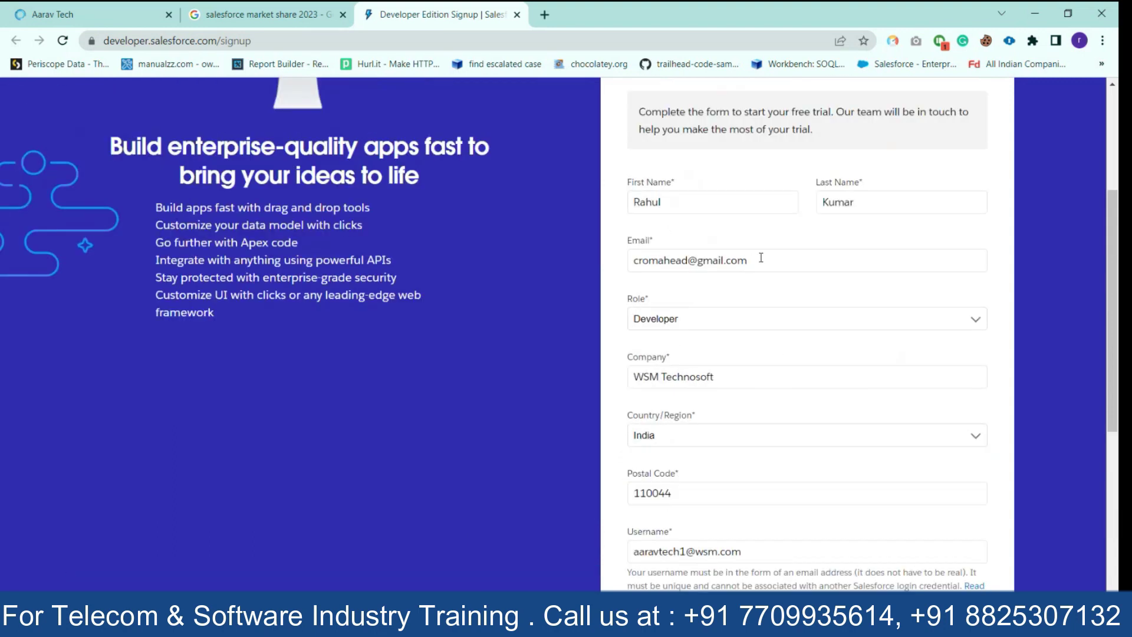
{"action": "scroll", "coordinate": [790, 465], "scroll_direction": "down", "scroll_amount": 5}
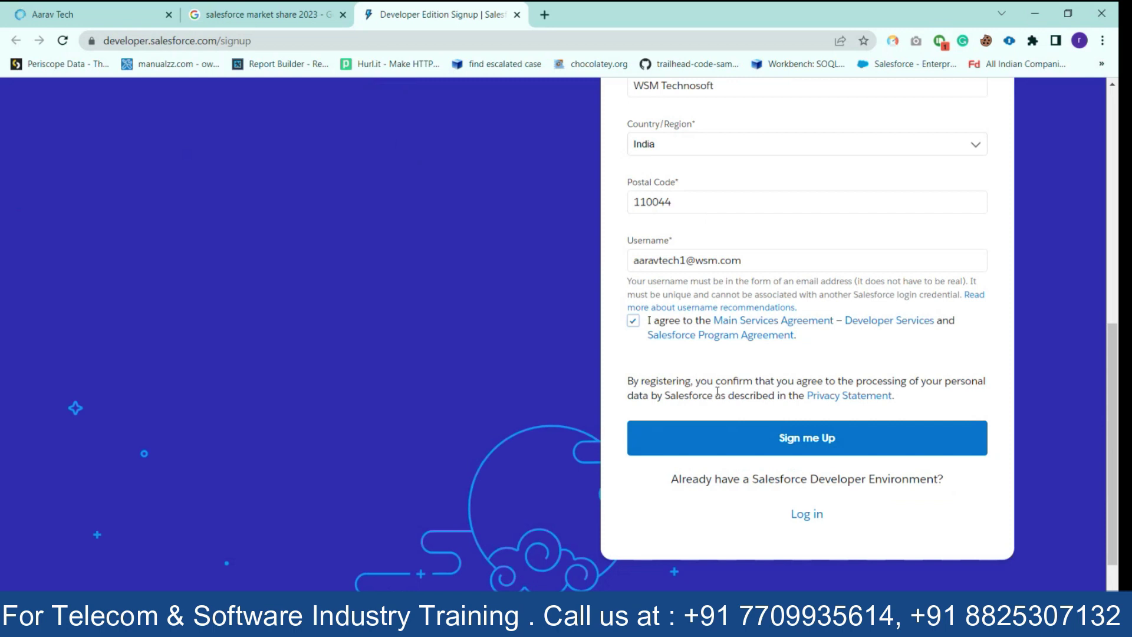
{"action": "left_click", "coordinate": [811, 440]}
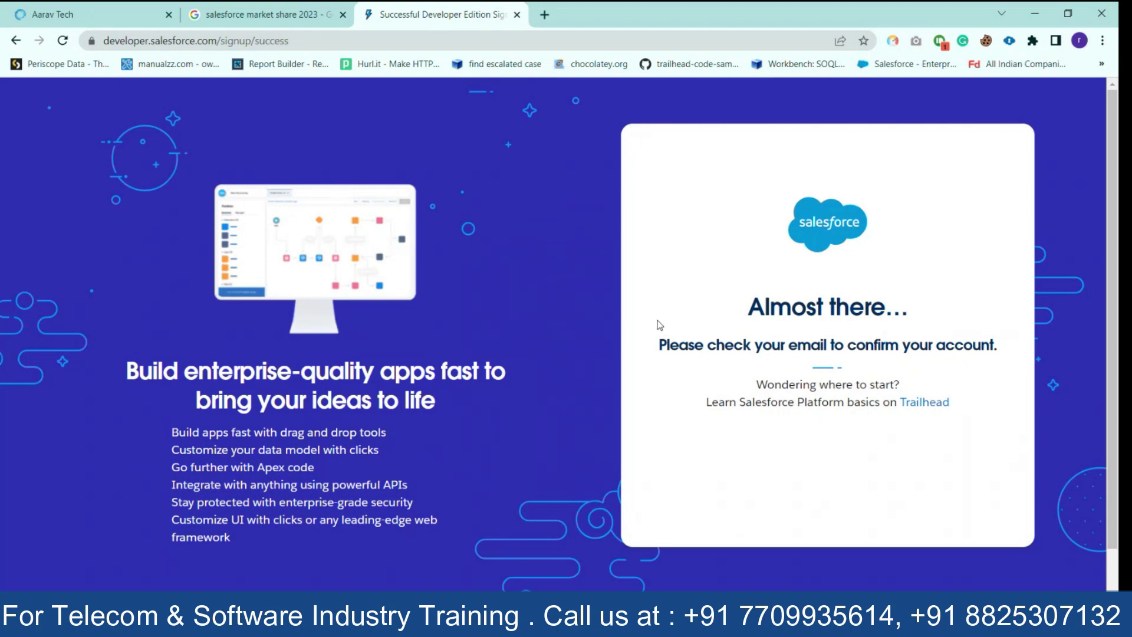
{"action": "key", "text": "alt+Tab"}
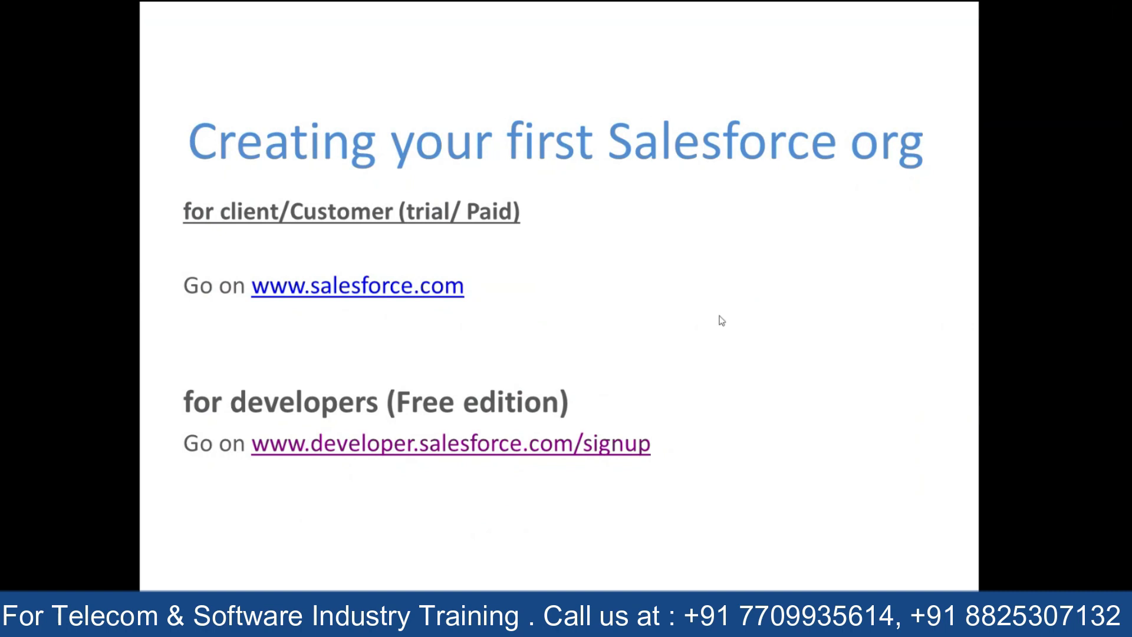
Add line 60 'Production Org --- Employees / Sales rep admins/ dev' in Notepad++
{"action": "key", "text": "alt+Tab"}
{"action": "key", "text": "alt+Tab"}
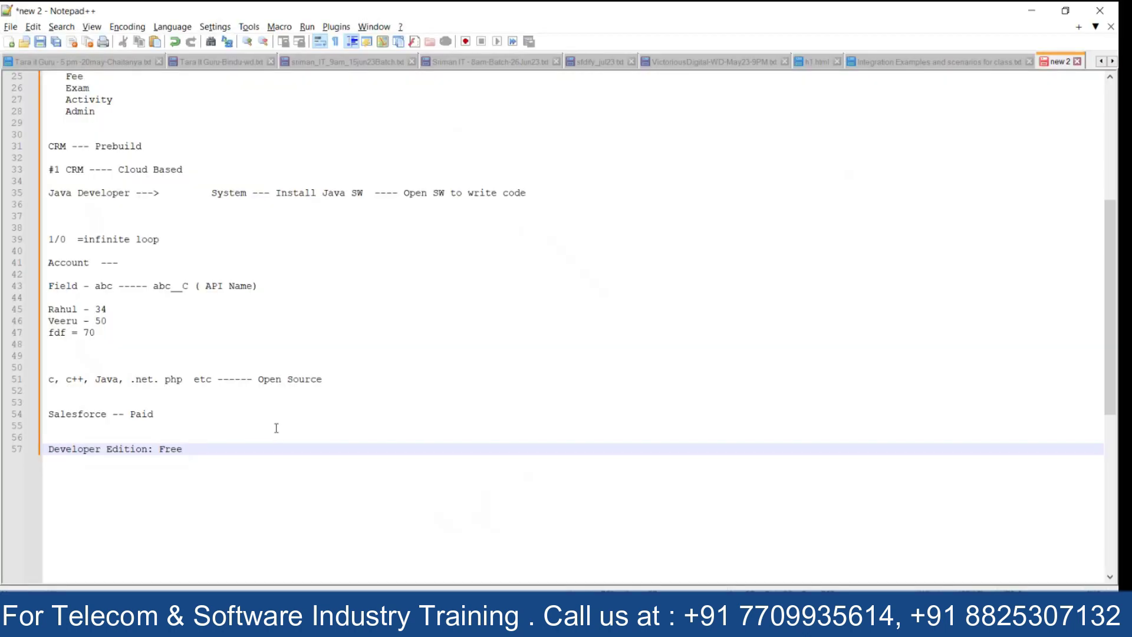
{"action": "key", "text": "Return"}
{"action": "key", "text": "Return"}
{"action": "key", "text": "Return"}
{"action": "type", "text": "P"}
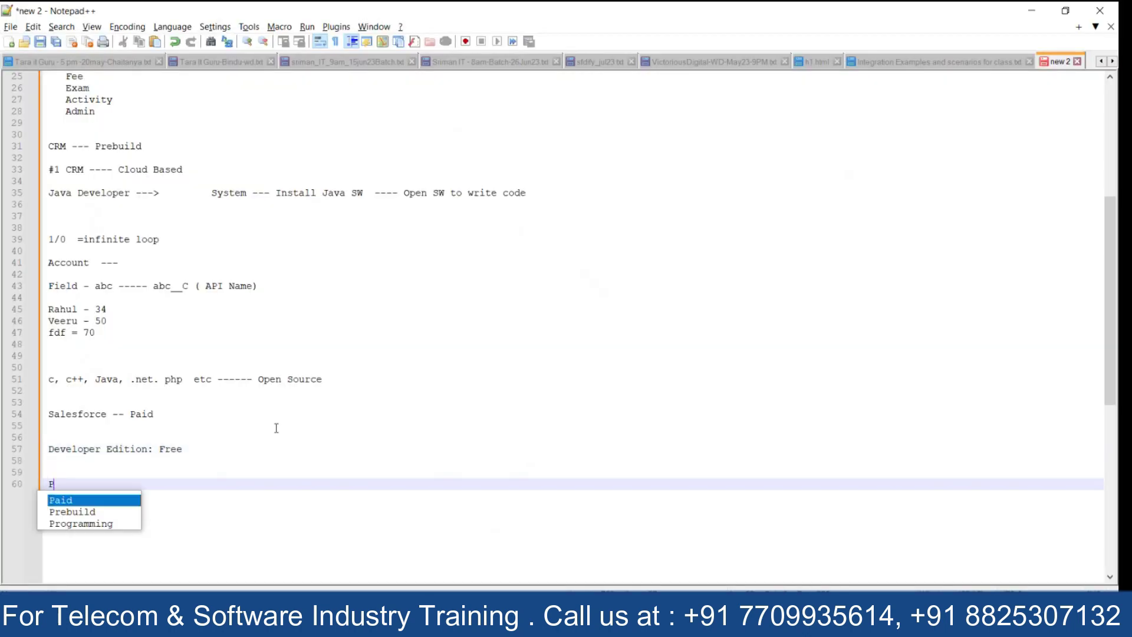
{"action": "type", "text": "roduction Org ---"}
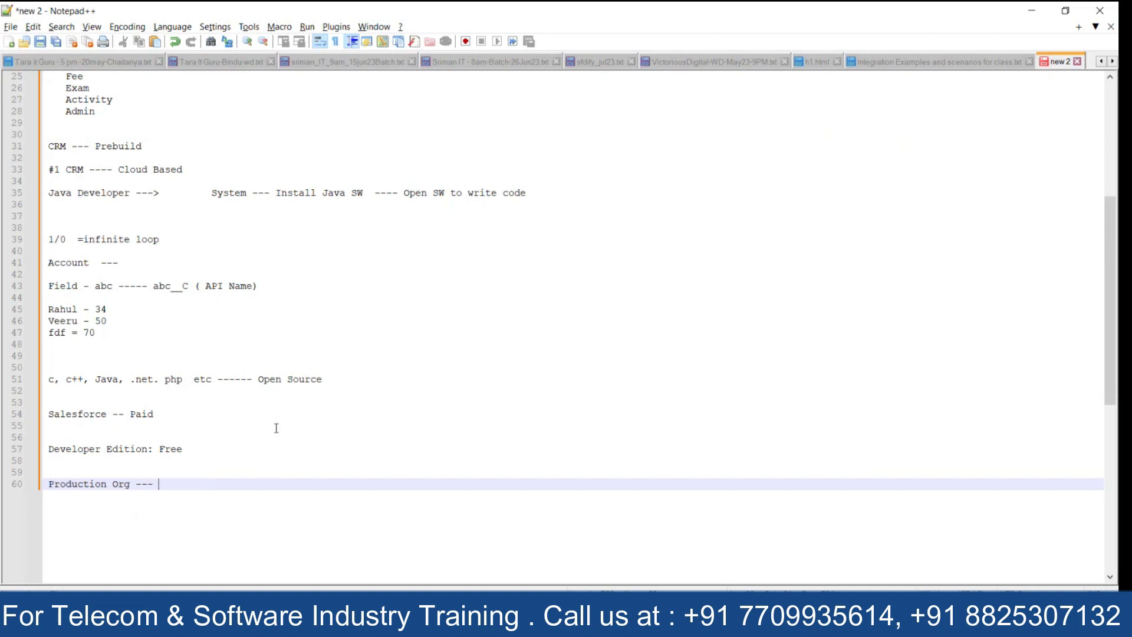
{"action": "type", "text": "Employees / Sales rep"}
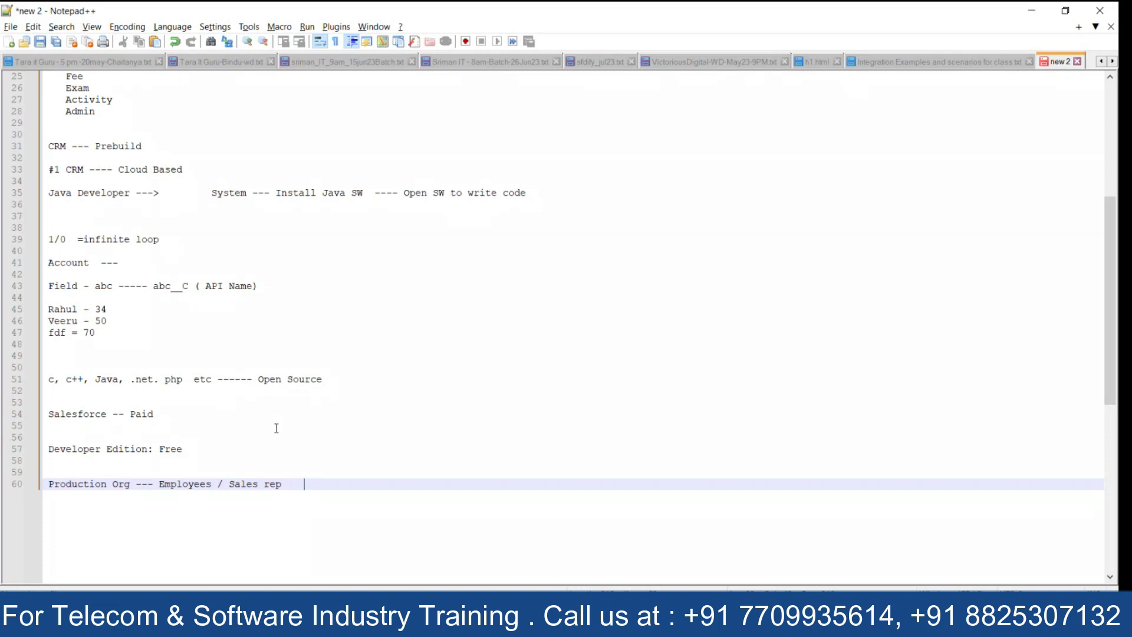
{"action": "type", "text": "a"}
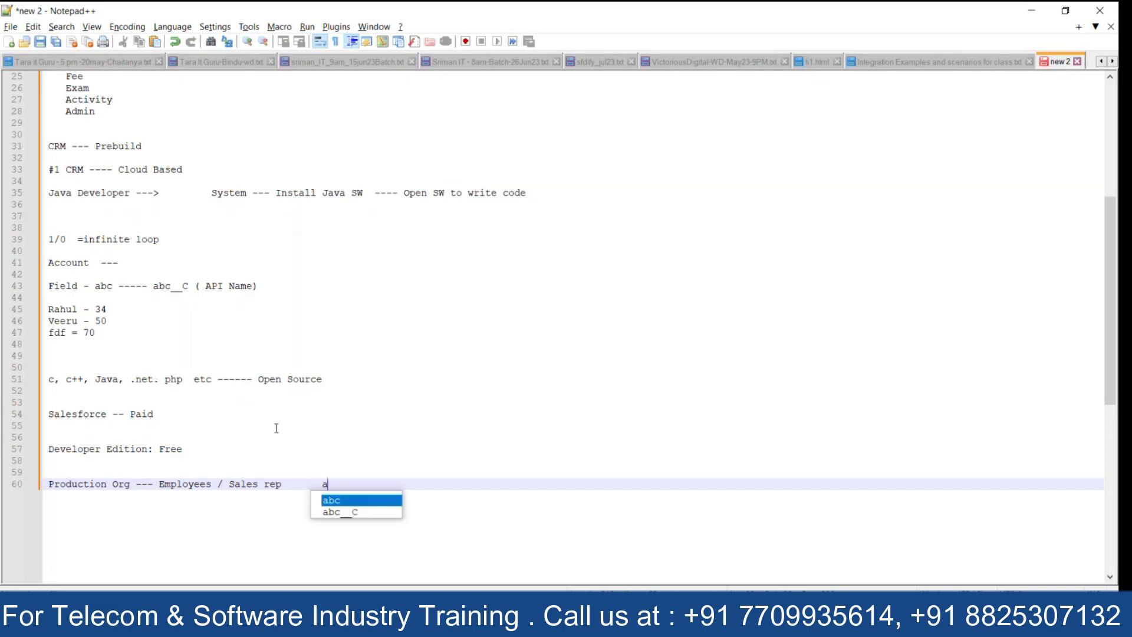
{"action": "type", "text": "dmins/ dev"}
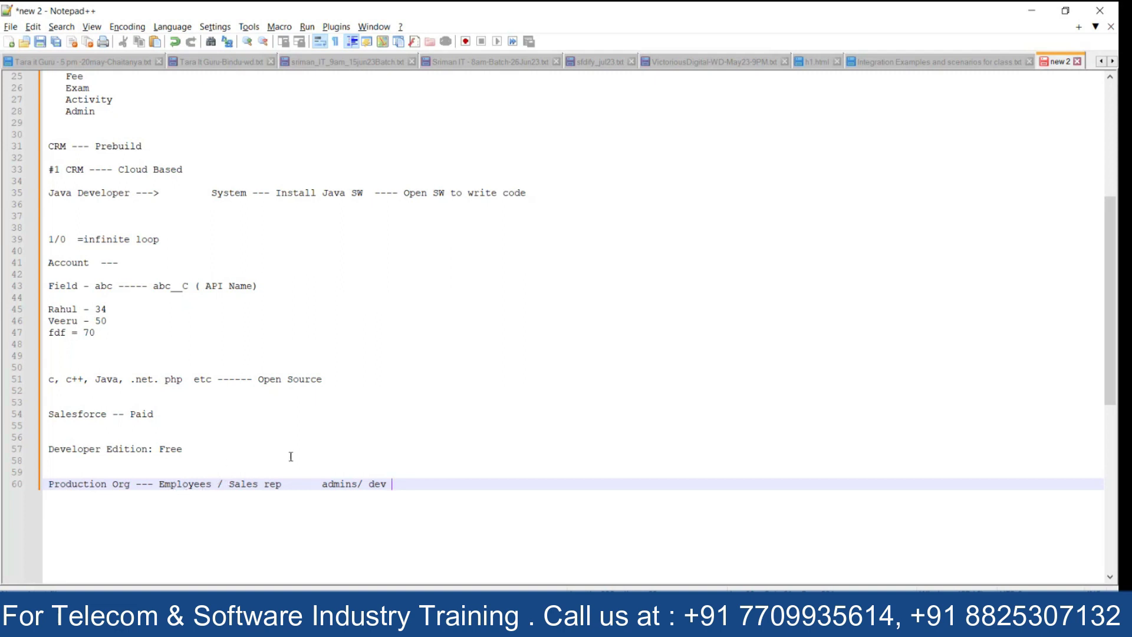
{"action": "double_click", "coordinate": [339, 484]}
{"action": "left_click_drag", "start_coordinate": [270, 484], "coordinate": [177, 484]}
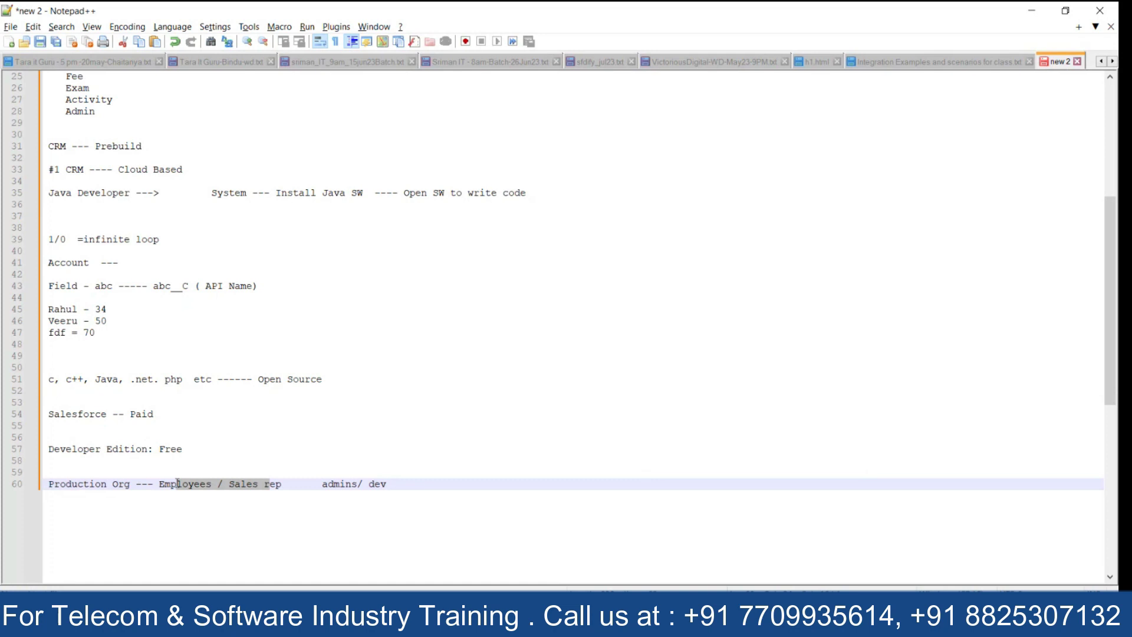
{"action": "left_click", "coordinate": [101, 519]}
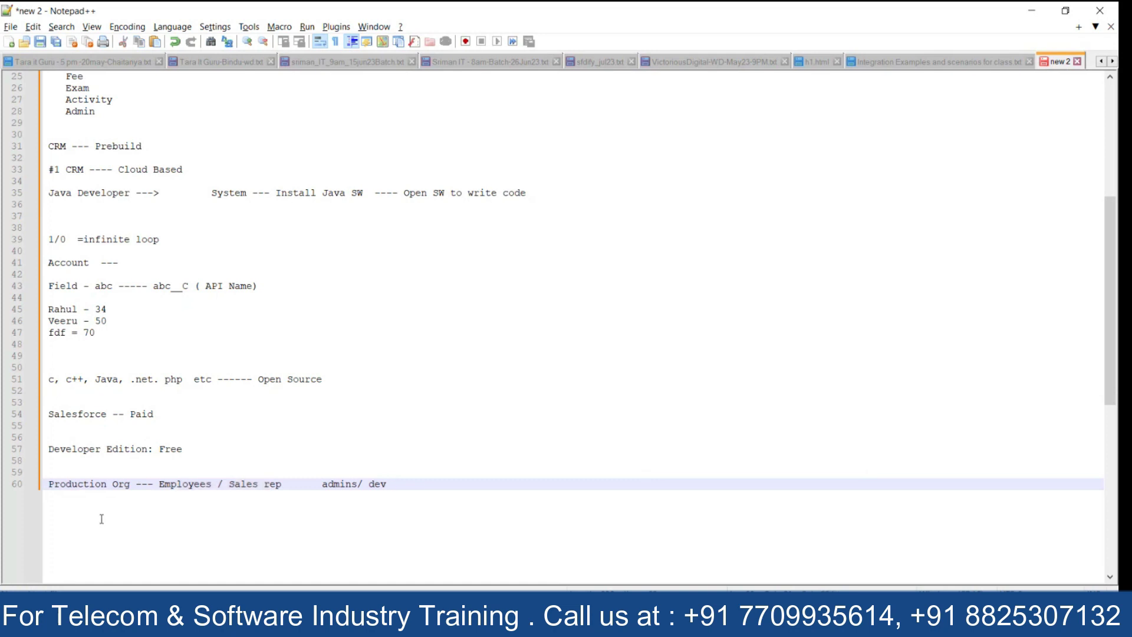
Type 'Sandbox:' on line 62, fixing the typo, then go back to the slide show
{"action": "key", "text": "Return"}
{"action": "key", "text": "Return"}
{"action": "type", "text": "Sa"}
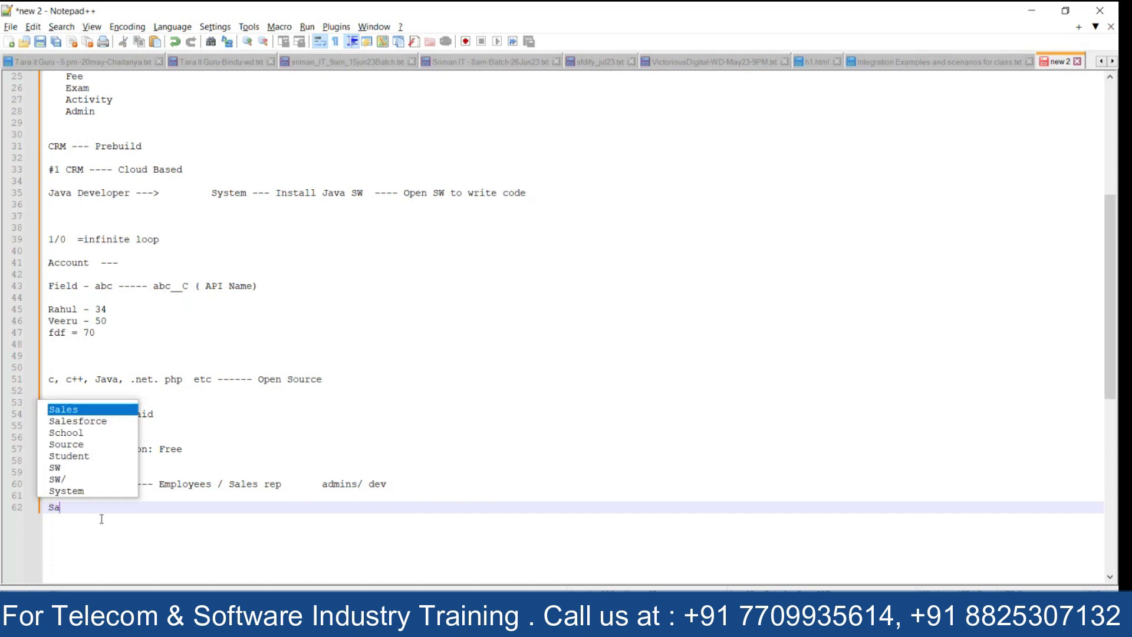
{"action": "type", "text": "nd"}
{"action": "type", "text": "boc"}
{"action": "key", "text": "BackSpace"}
{"action": "key", "text": "BackSpace"}
{"action": "type", "text": "x:"}
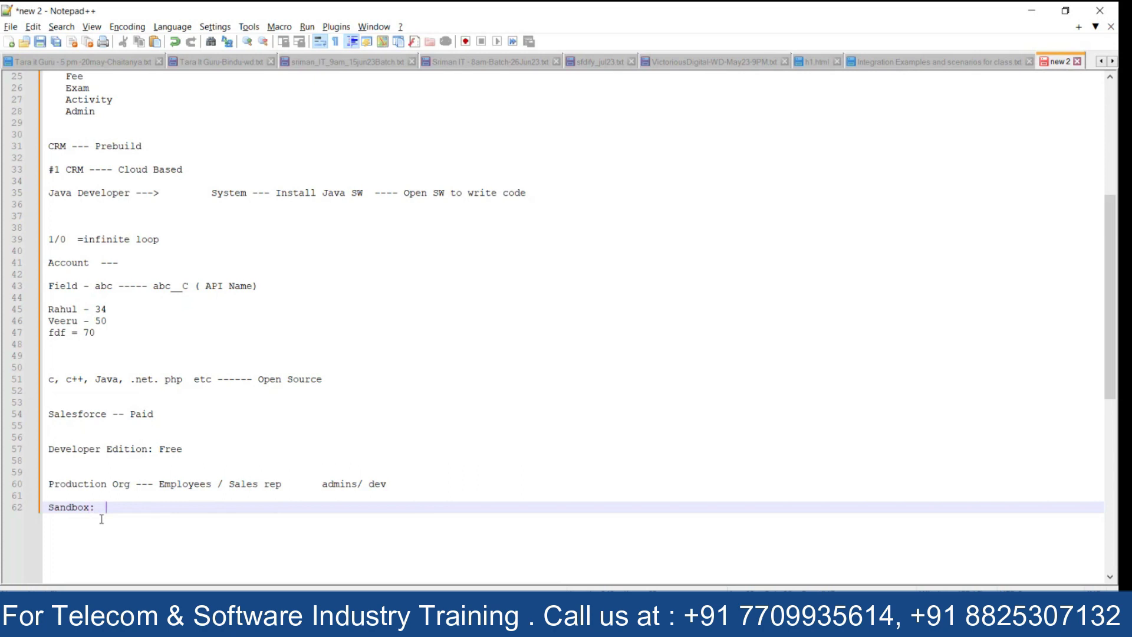
{"action": "left_click_drag", "start_coordinate": [324, 487], "coordinate": [392, 485]}
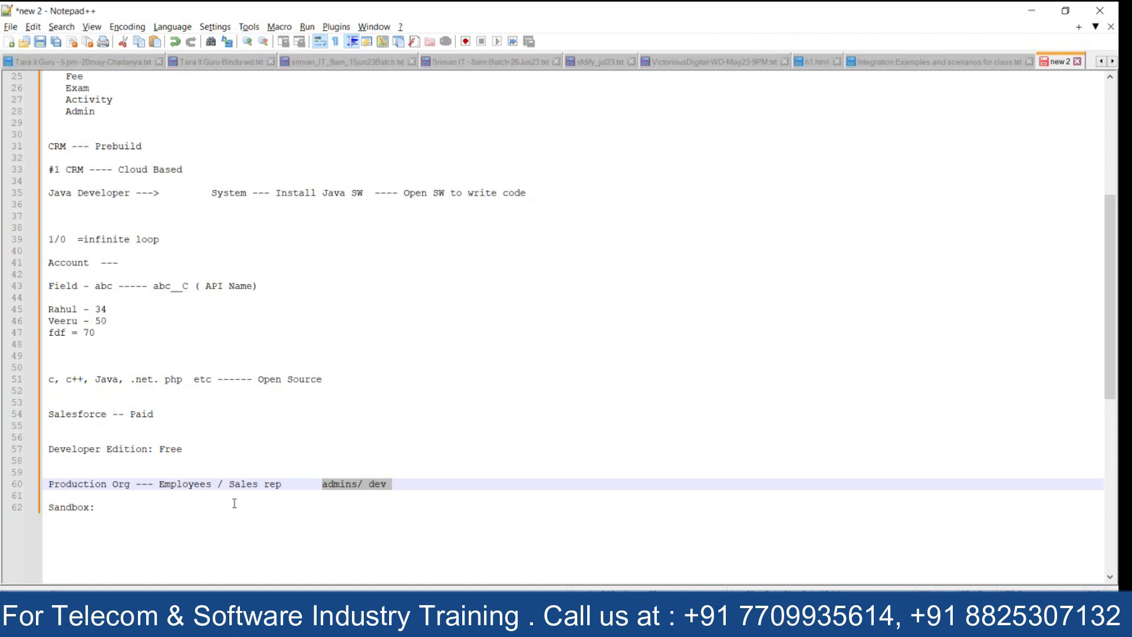
{"action": "left_click", "coordinate": [244, 487]}
{"action": "double_click", "coordinate": [244, 486]}
{"action": "double_click", "coordinate": [185, 483]}
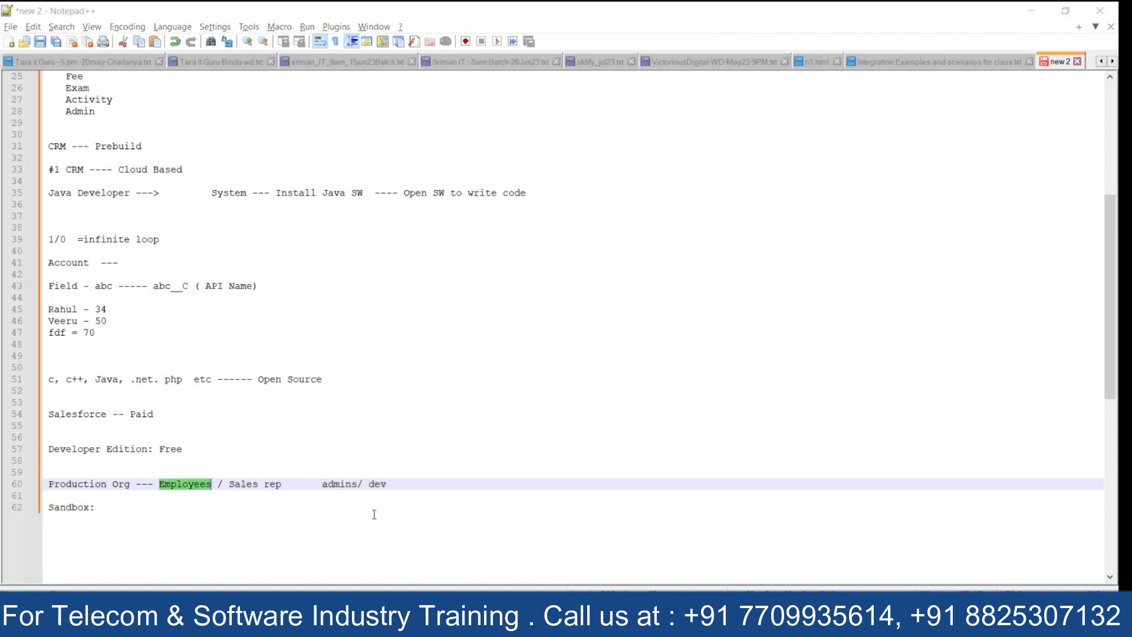
{"action": "key", "text": "alt+Tab"}
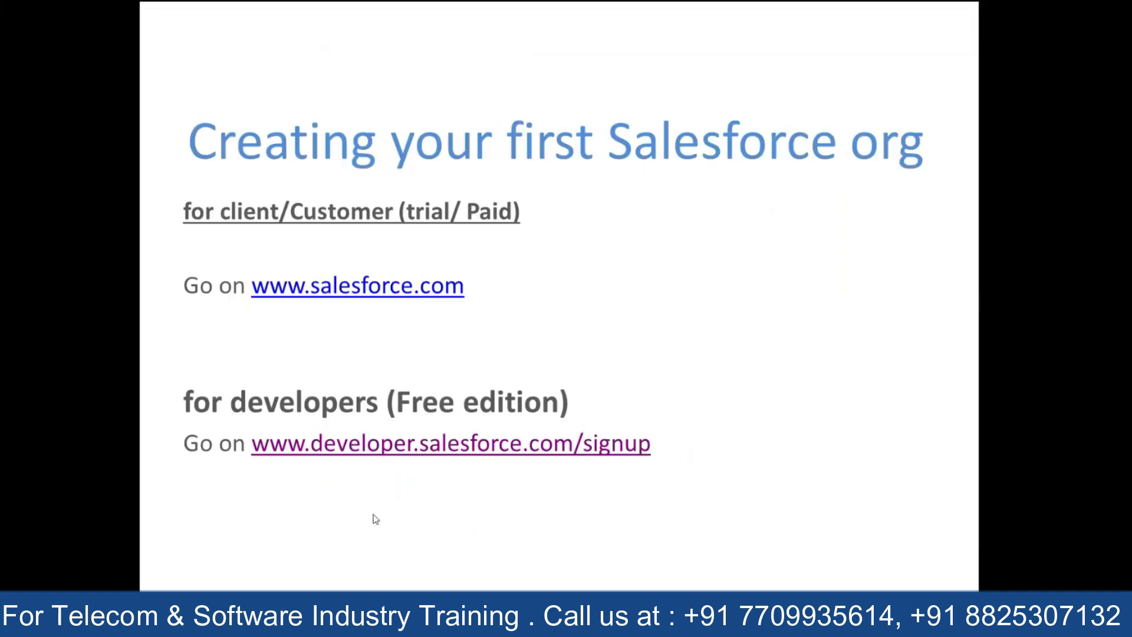
Advance to the sandbox types slide and remove 'admins/ dev' from line 60
{"action": "key", "text": "Right"}
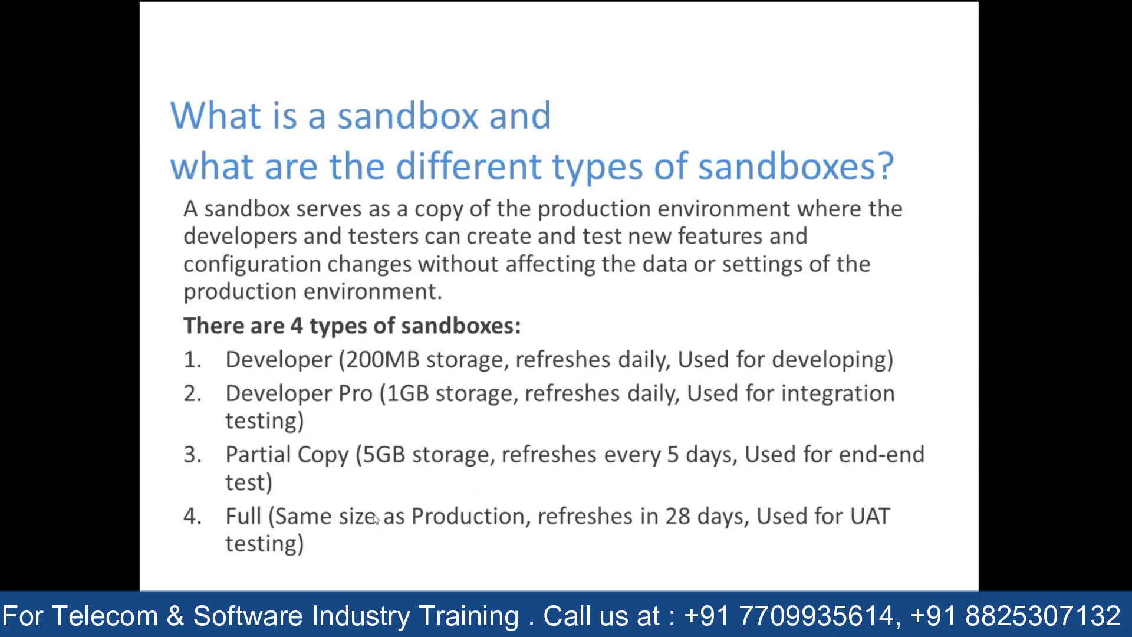
{"action": "key", "text": "alt+Tab"}
{"action": "left_click_drag", "start_coordinate": [317, 484], "coordinate": [422, 472]}
{"action": "key", "text": "ctrl+c"}
{"action": "key", "text": "BackSpace"}
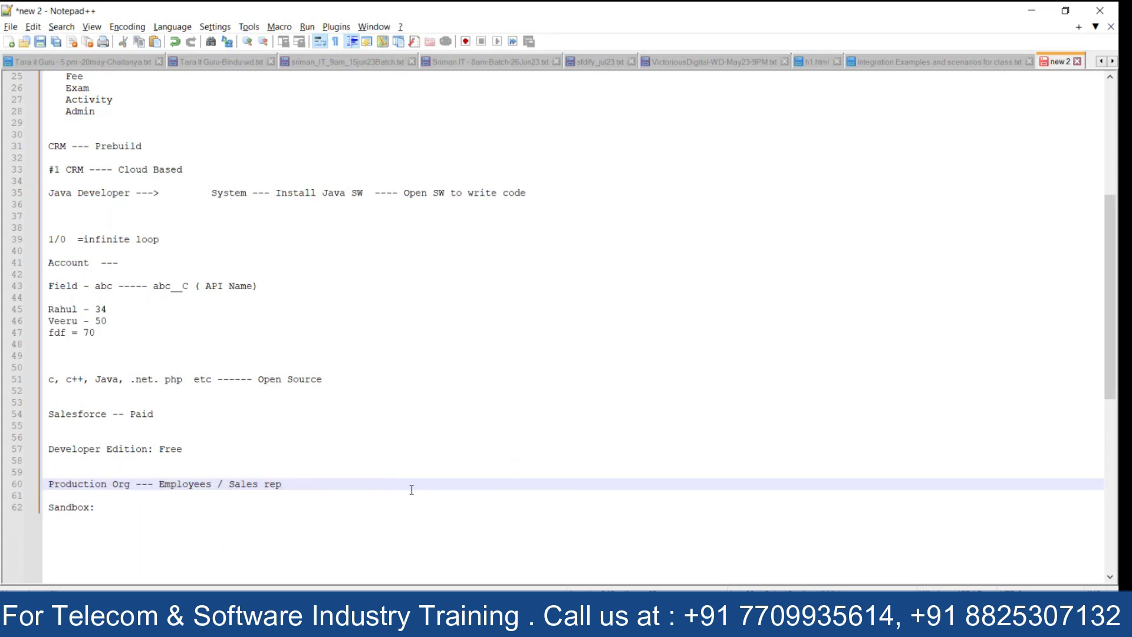
Make line 62 read 'Sandbox: admins/ dev / tester' by pasting and typing
{"action": "left_click", "coordinate": [192, 505]}
{"action": "key", "text": "ctrl+v"}
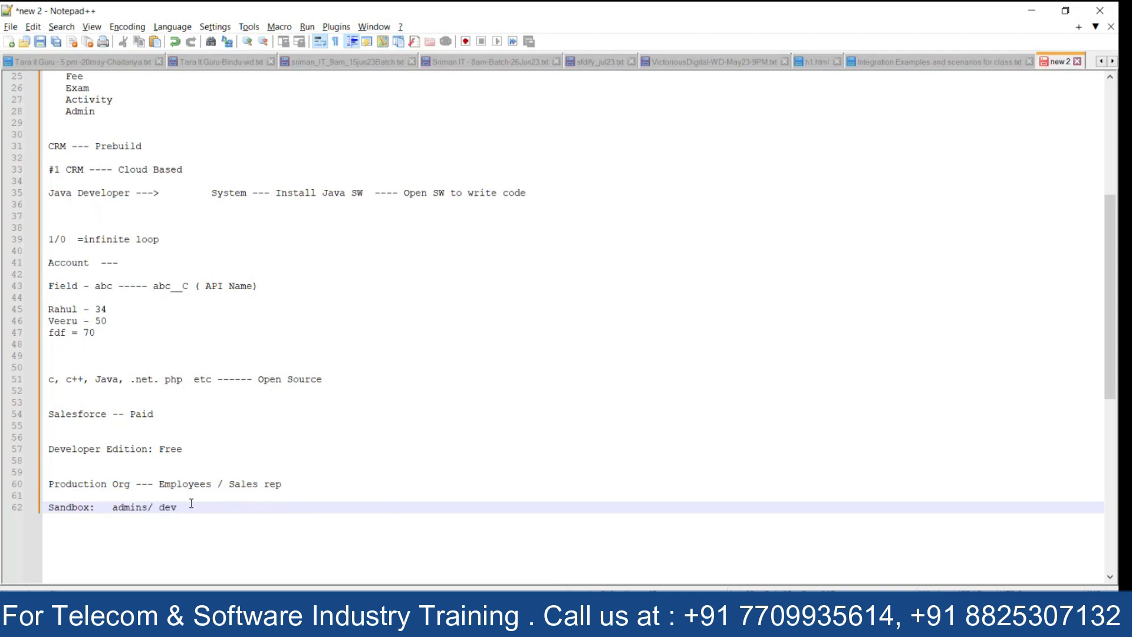
{"action": "type", "text": "/ tester"}
{"action": "left_click", "coordinate": [275, 484]}
{"action": "left_click_drag", "start_coordinate": [274, 484], "coordinate": [107, 483]}
{"action": "left_click_drag", "start_coordinate": [236, 510], "coordinate": [63, 510]}
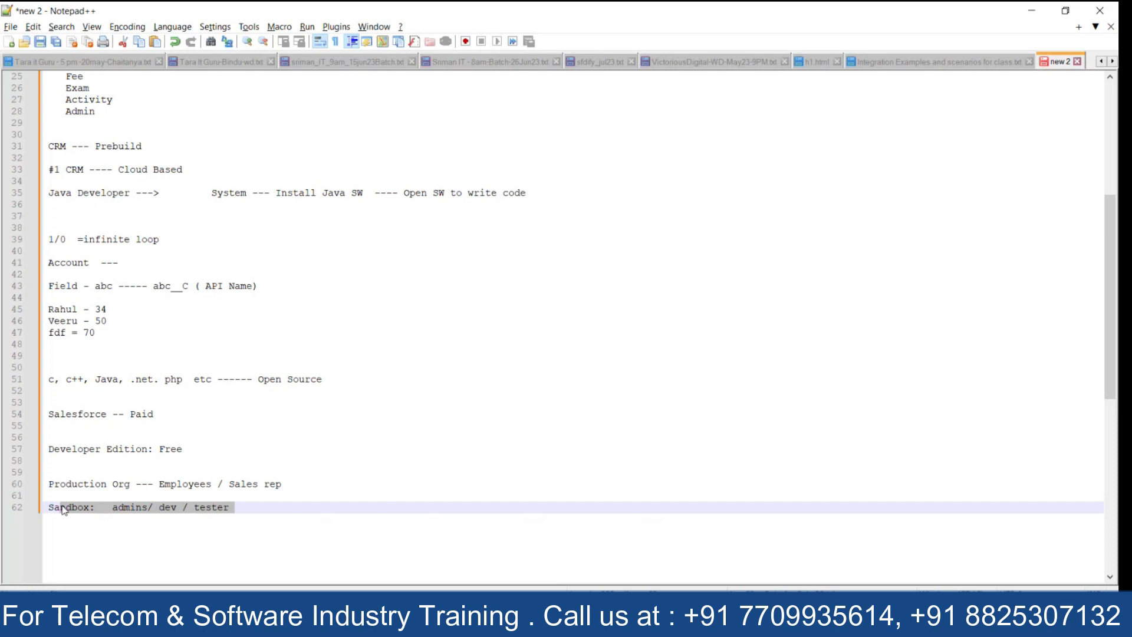
Emphasise the words admins and tester on the Sandbox line, then return to the slides
{"action": "double_click", "coordinate": [129, 508]}
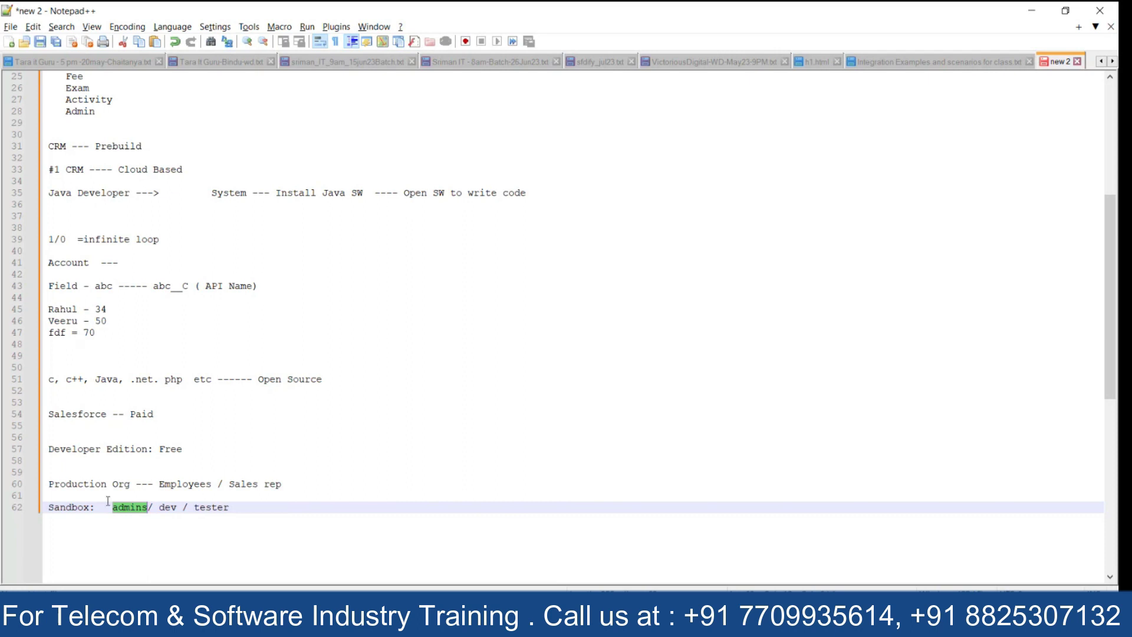
{"action": "double_click", "coordinate": [205, 508]}
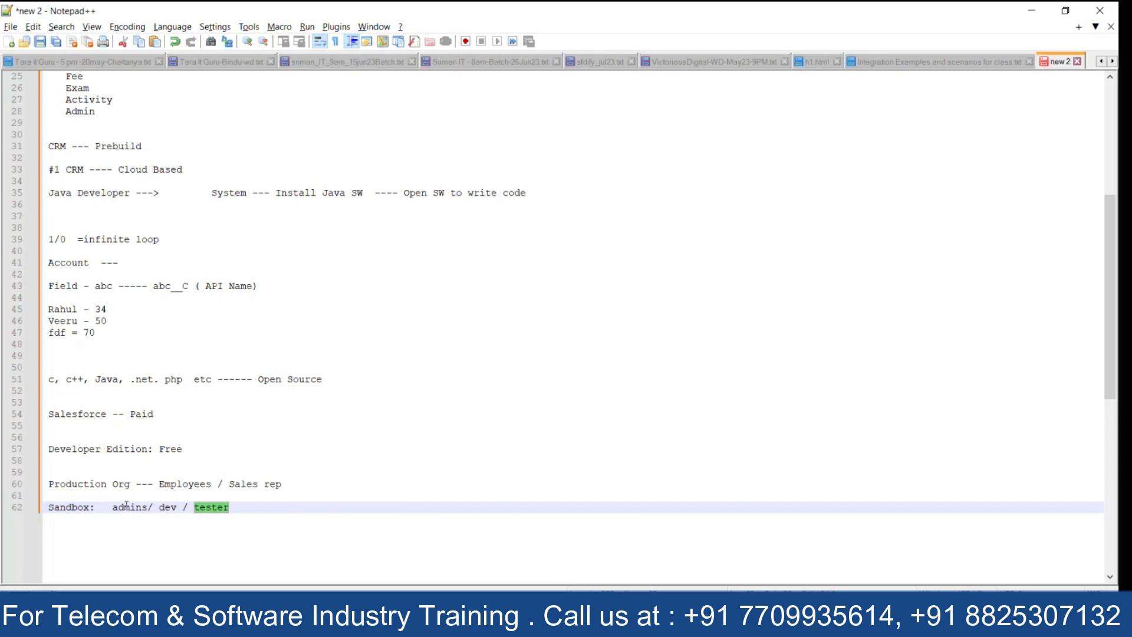
{"action": "double_click", "coordinate": [127, 508]}
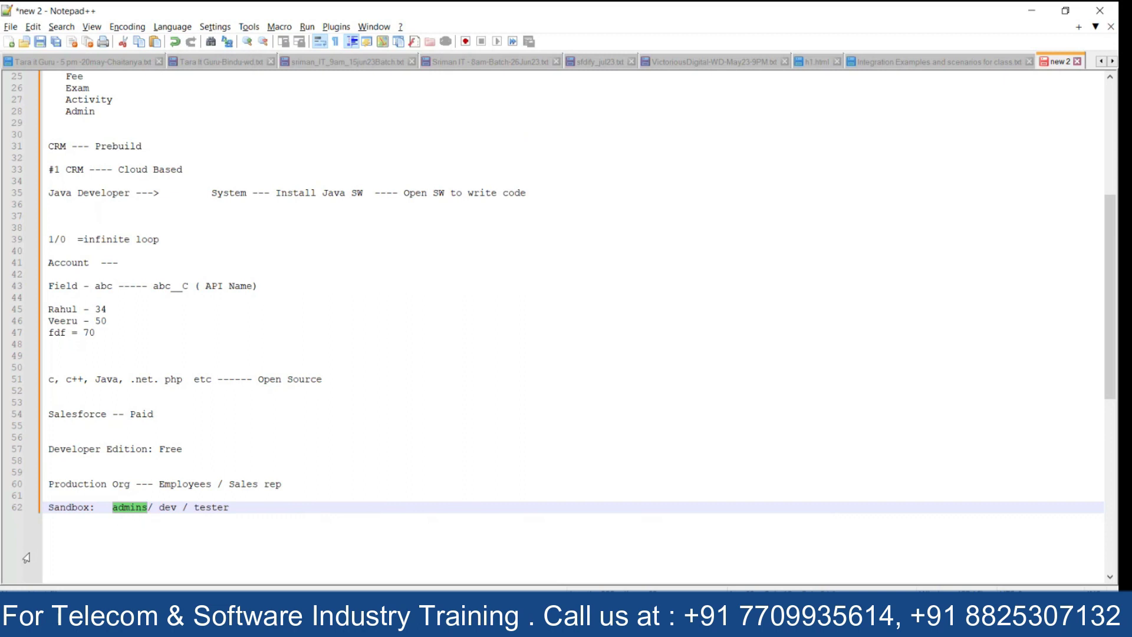
{"action": "double_click", "coordinate": [214, 507]}
{"action": "double_click", "coordinate": [127, 508]}
{"action": "left_click", "coordinate": [213, 507]}
{"action": "key", "text": "alt+Tab"}
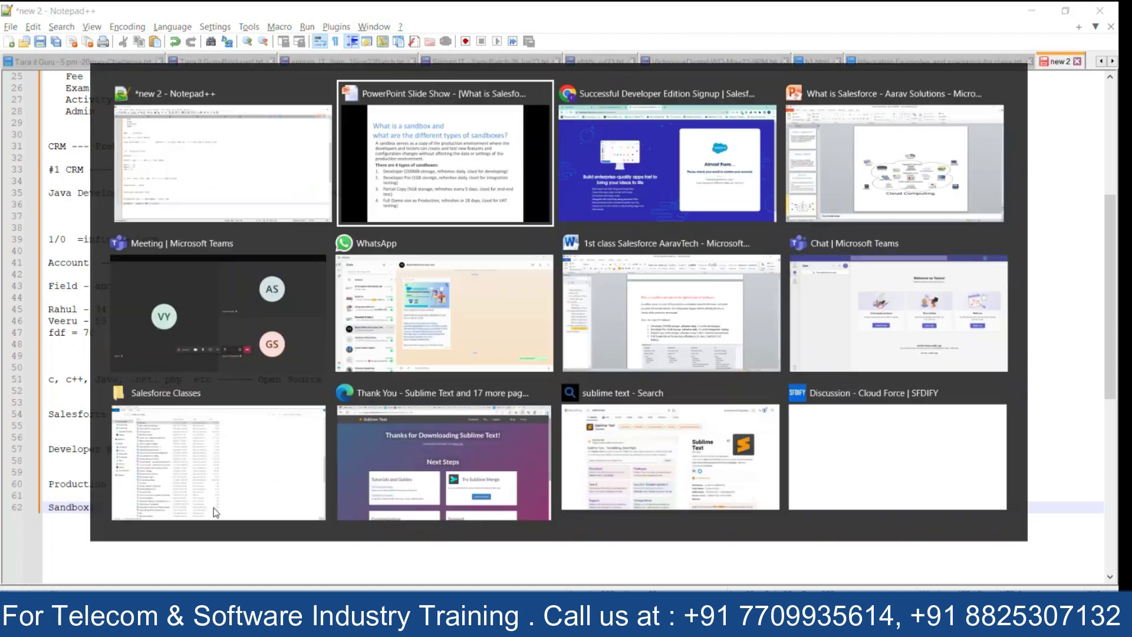
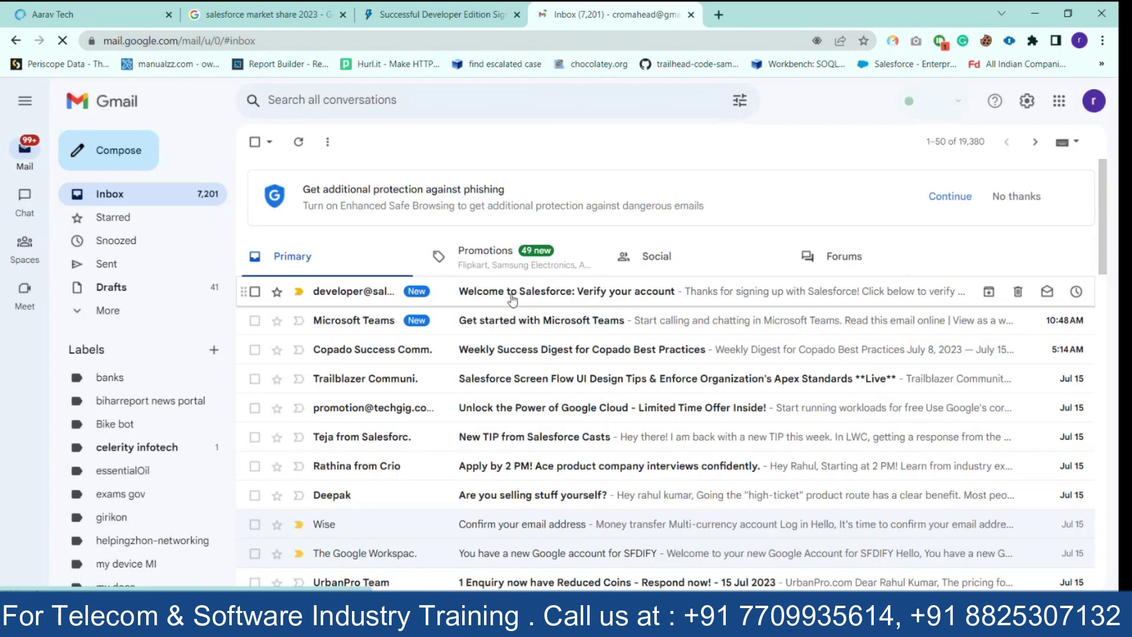
Bring up the Gmail inbox showing the 'Welcome to Salesforce: Verify your account' email
{"action": "left_click", "coordinate": [517, 297]}
Scroll the welcome email and select its login URL and username lines
{"action": "scroll", "coordinate": [674, 344], "scroll_direction": "down", "scroll_amount": 1}
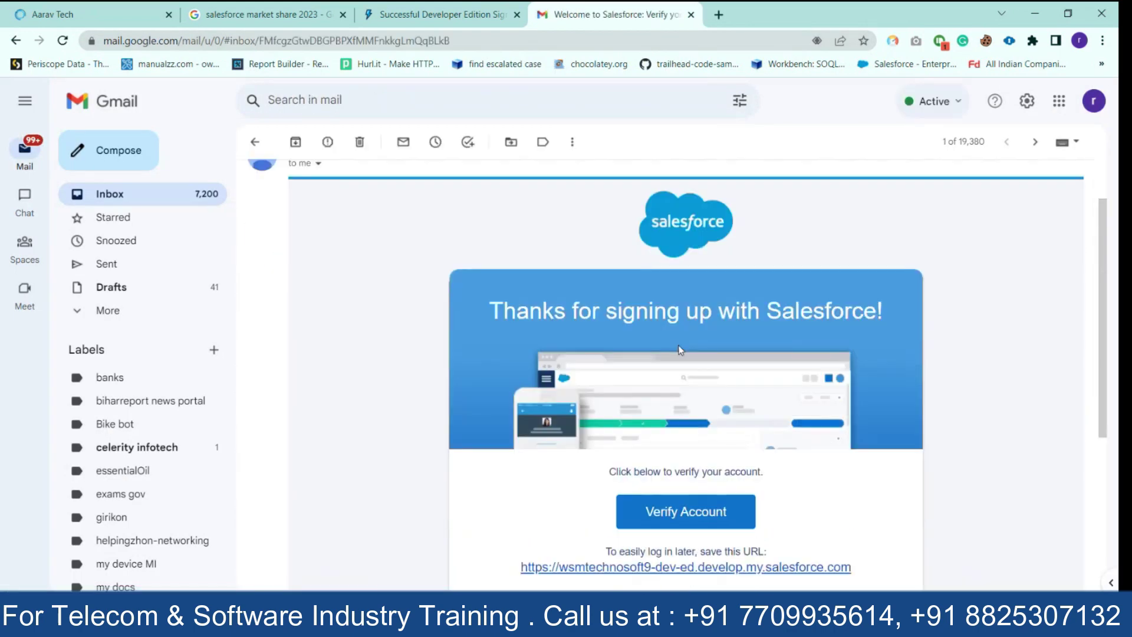
{"action": "scroll", "coordinate": [550, 320], "scroll_direction": "up", "scroll_amount": 1}
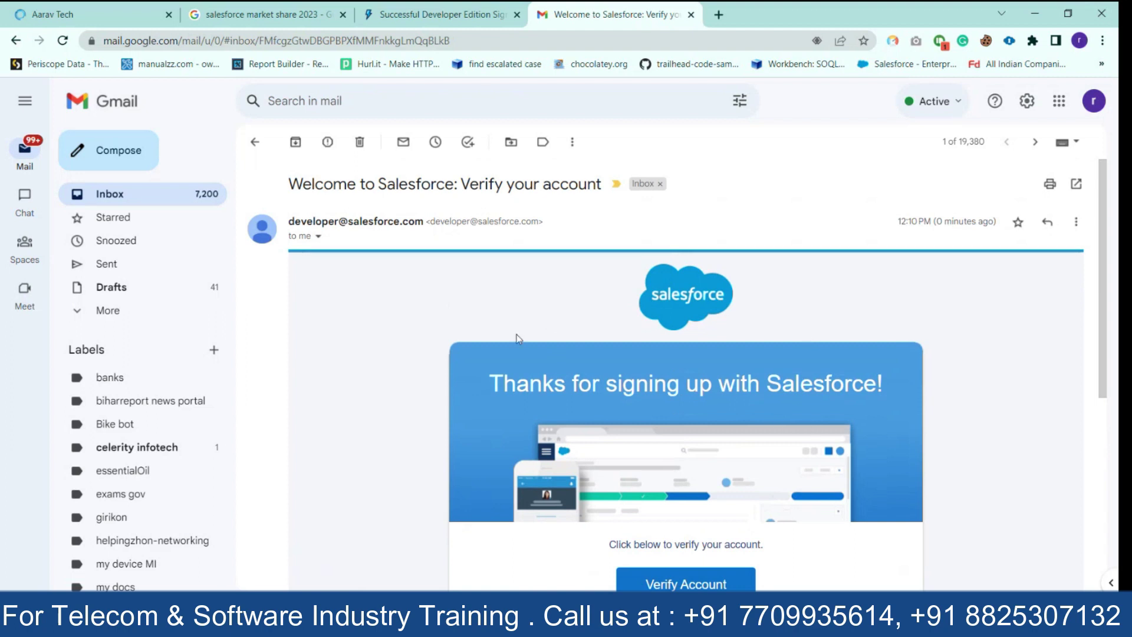
{"action": "scroll", "coordinate": [862, 398], "scroll_direction": "down", "scroll_amount": 2}
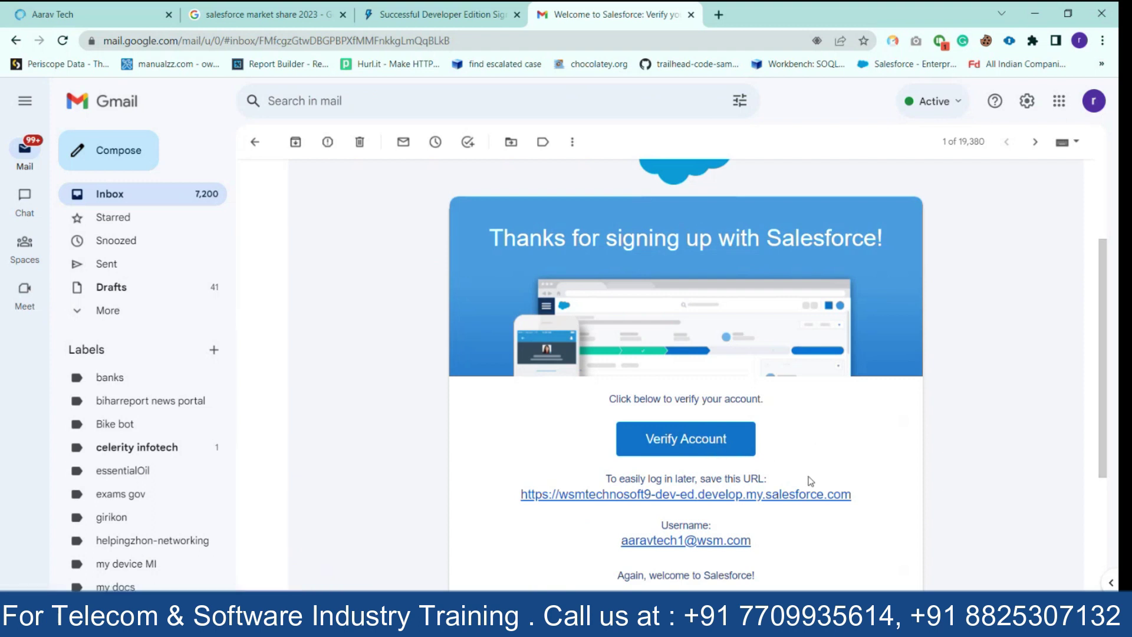
{"action": "left_click_drag", "start_coordinate": [701, 478], "coordinate": [776, 543]}
{"action": "key", "text": "ctrl+c"}
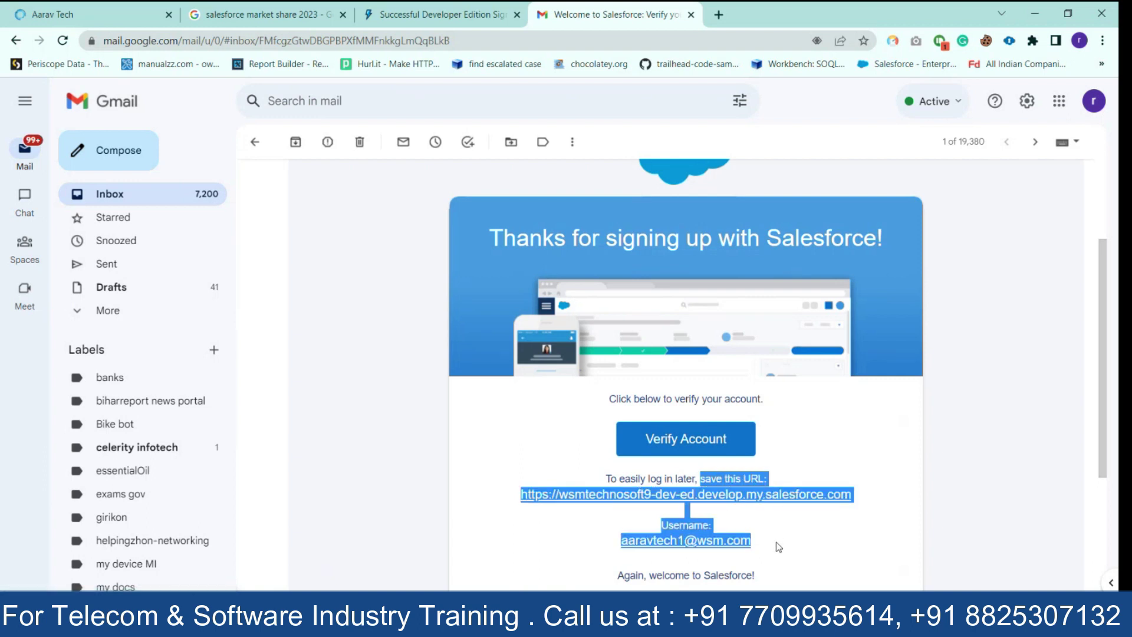
Paste the login URL and username below the Sandbox line in the notes, spaced down
{"action": "key", "text": "alt+Tab"}
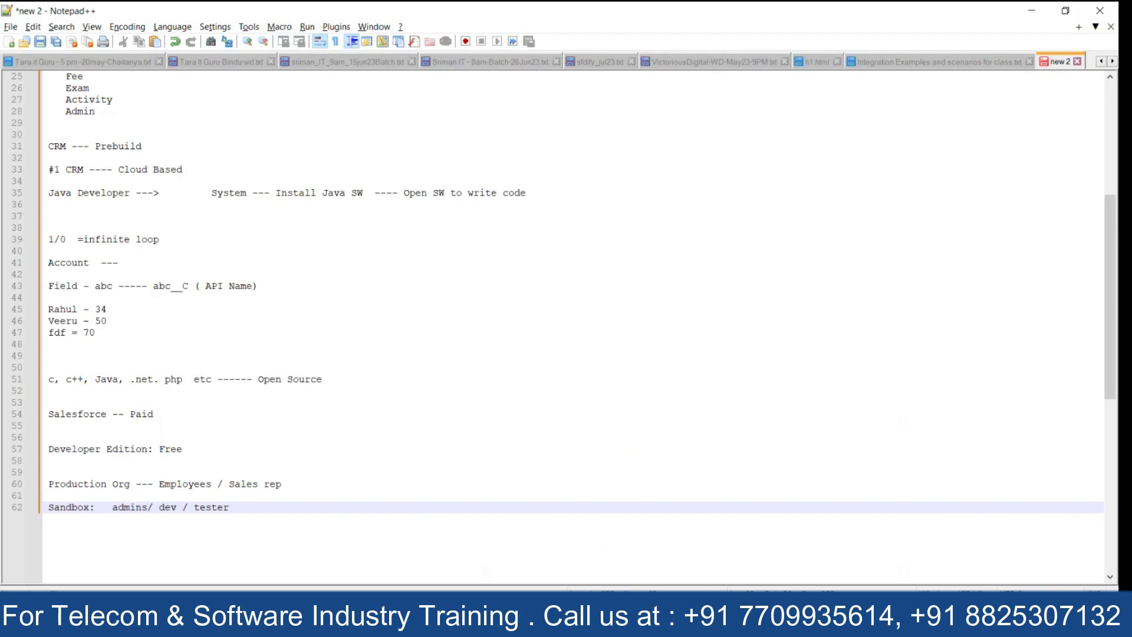
{"action": "key", "text": "Return"}
{"action": "key", "text": "Return"}
{"action": "key", "text": "Return"}
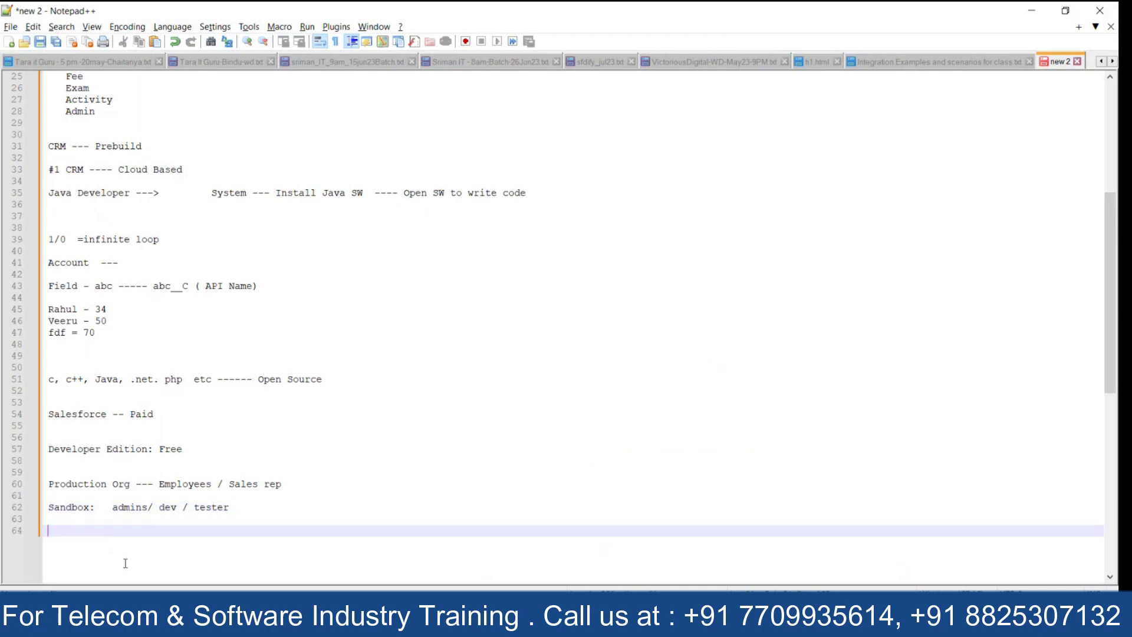
{"action": "key", "text": "ctrl+v"}
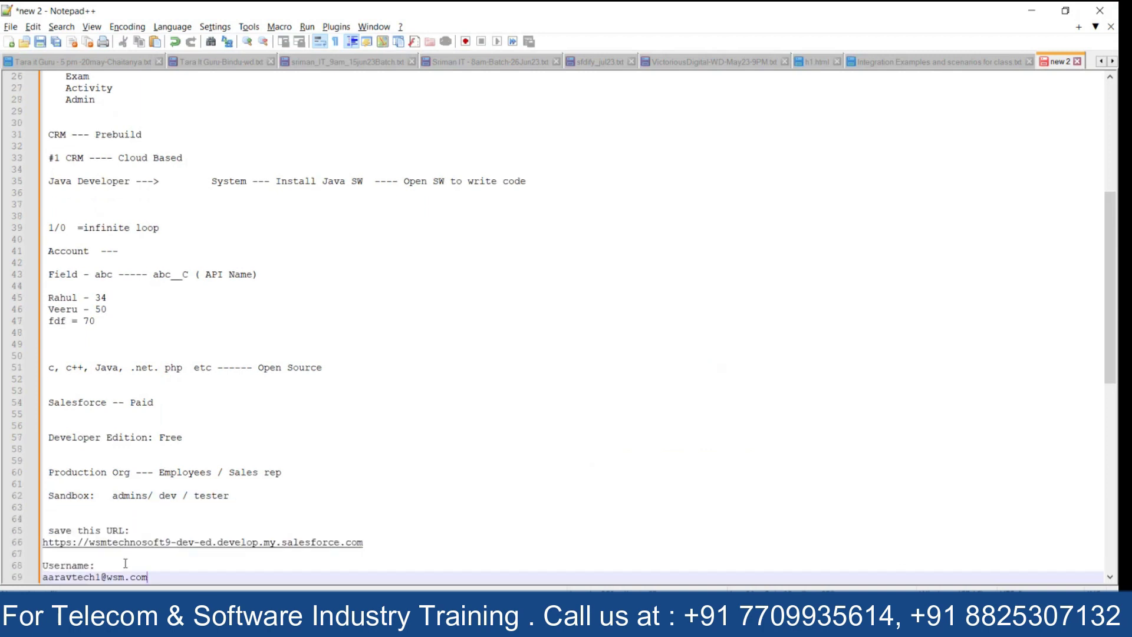
{"action": "left_click_drag", "start_coordinate": [382, 540], "coordinate": [32, 545]}
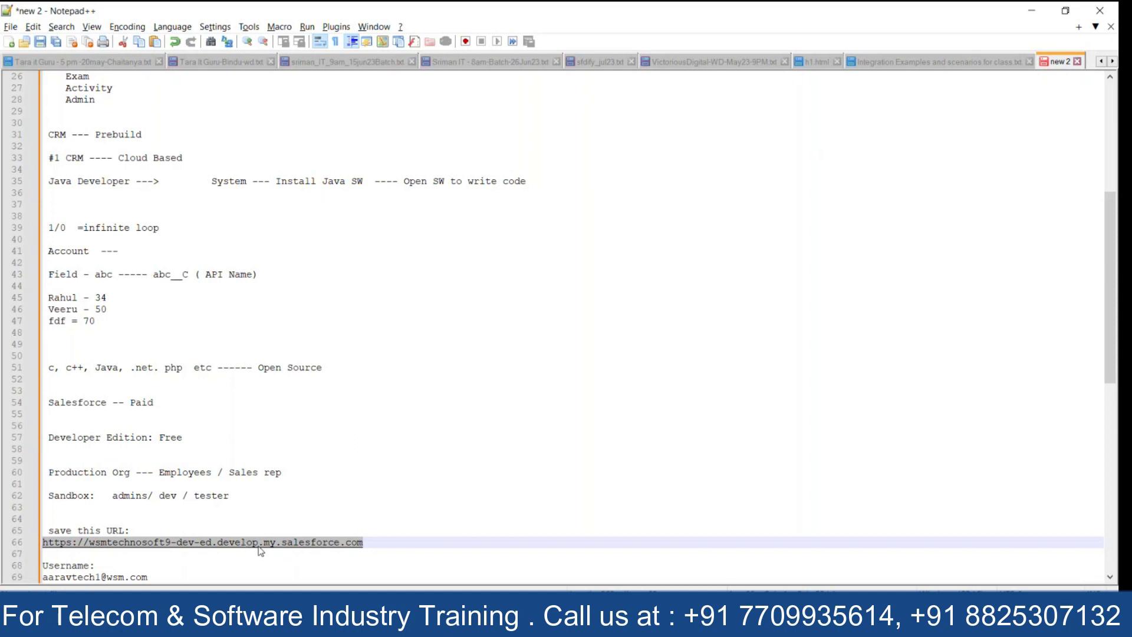
{"action": "left_click", "coordinate": [264, 512]}
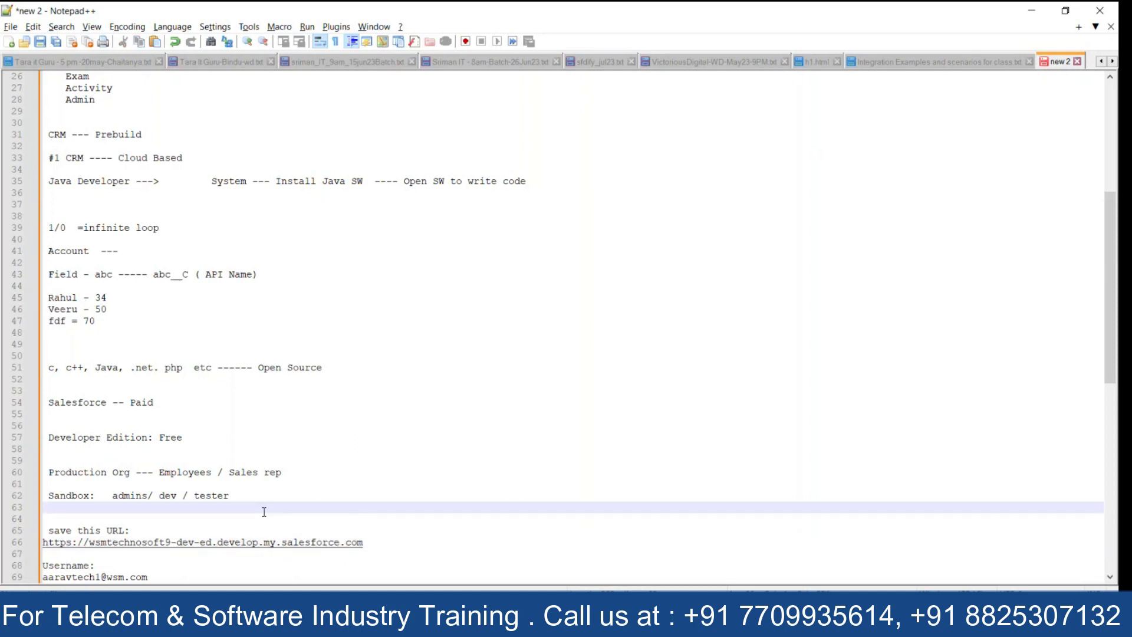
{"action": "key", "text": "Return"}
{"action": "key", "text": "Return"}
{"action": "key", "text": "Return"}
{"action": "key", "text": "Return"}
{"action": "key", "text": "Return"}
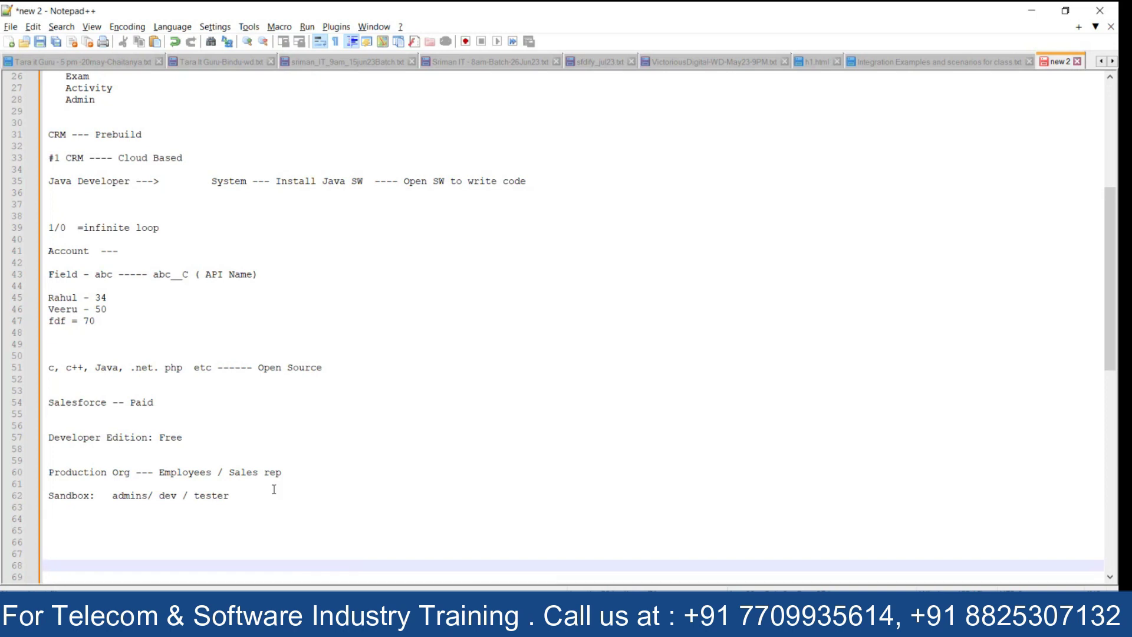
Add 'login.salesforce.com' at the end of the Production Org line
{"action": "left_click", "coordinate": [182, 392]}
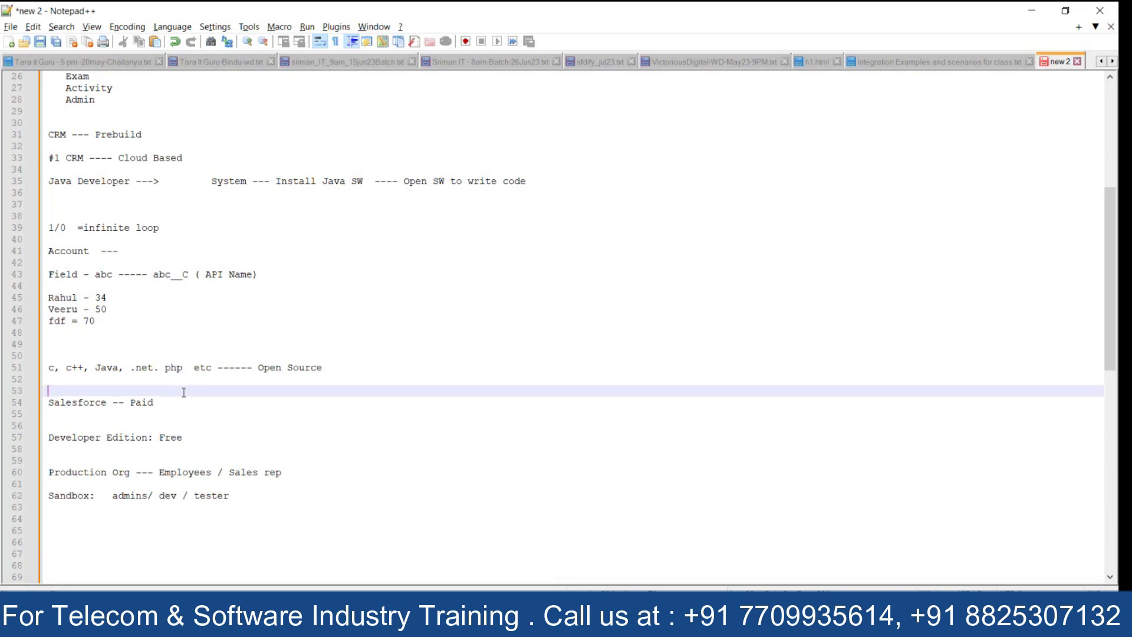
{"action": "left_click", "coordinate": [208, 426]}
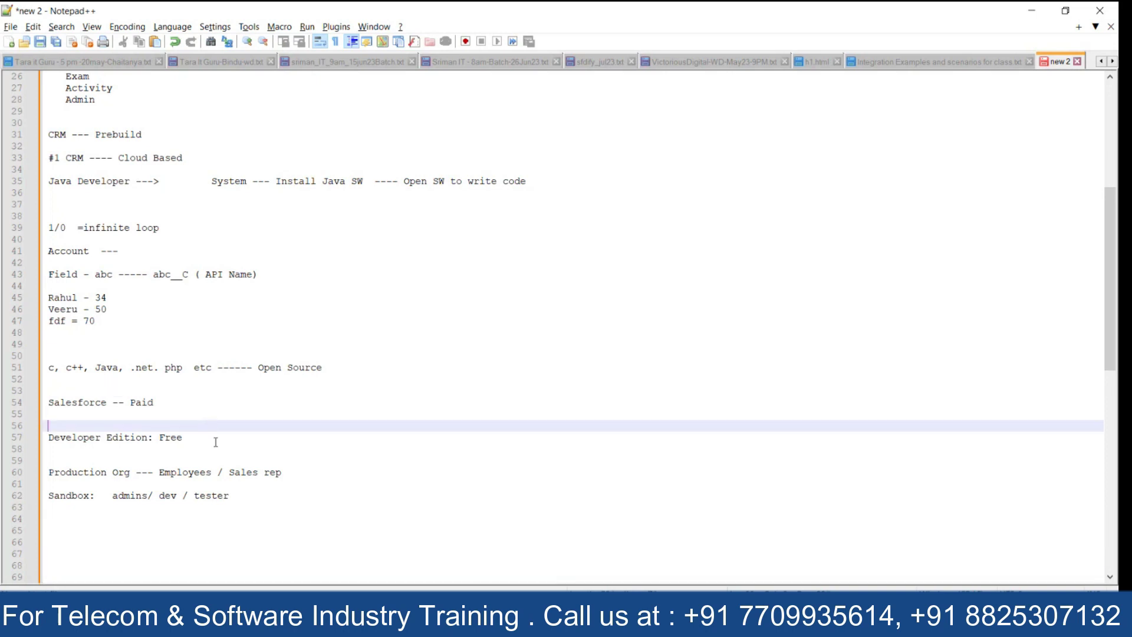
{"action": "left_click", "coordinate": [301, 473]}
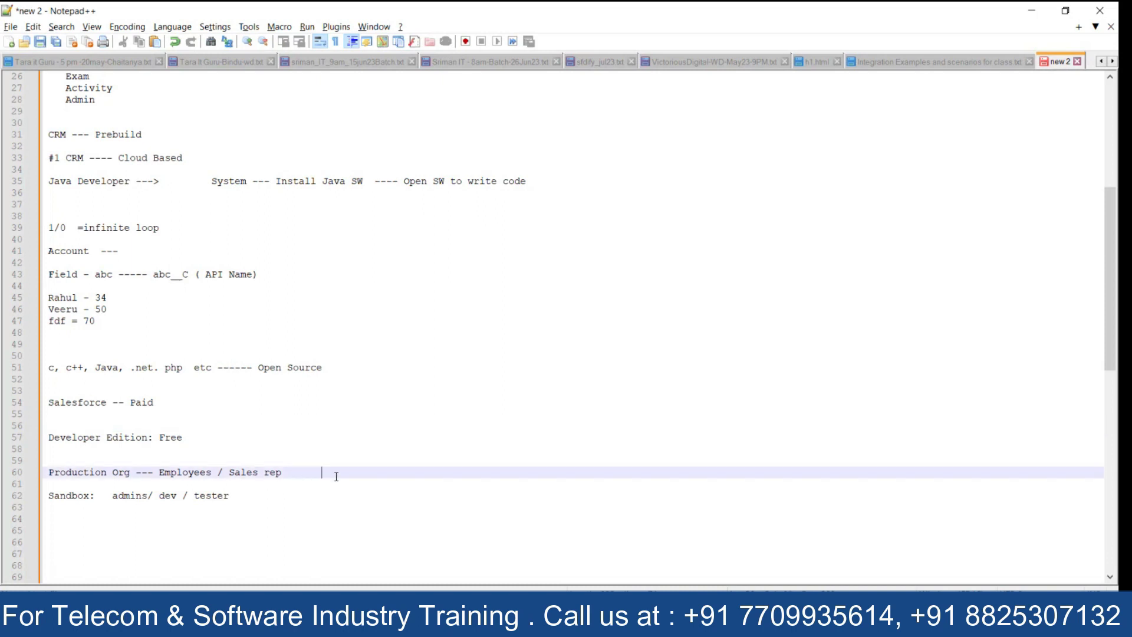
{"action": "type", "text": "login.salesforce.com"}
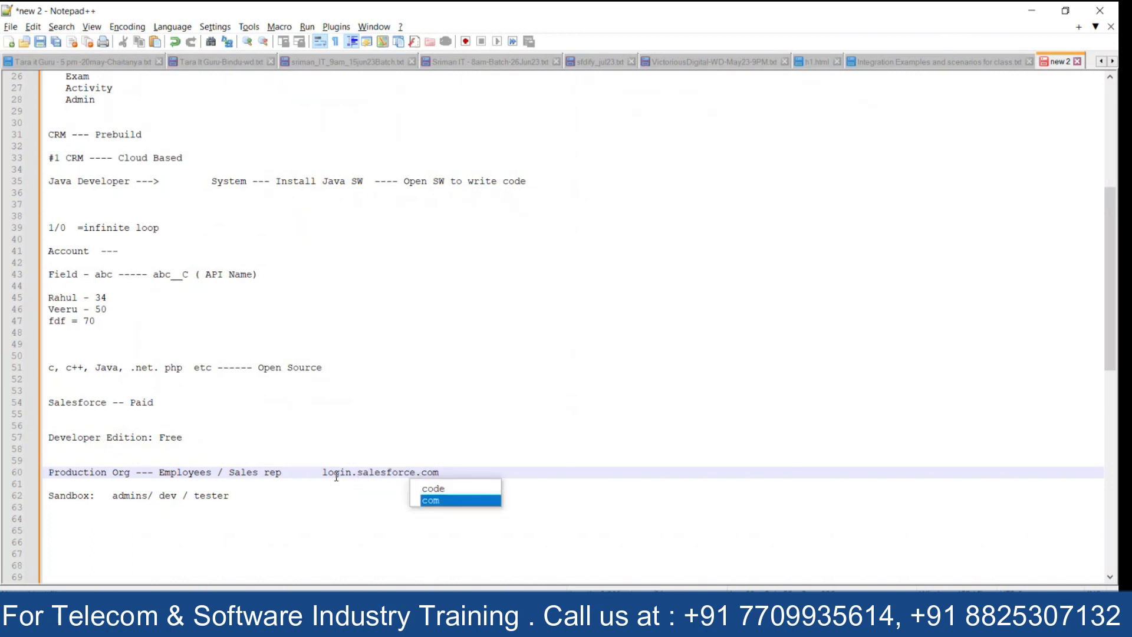
Put dashes before login.salesforce.com on the Production Org line
{"action": "left_click", "coordinate": [305, 472]}
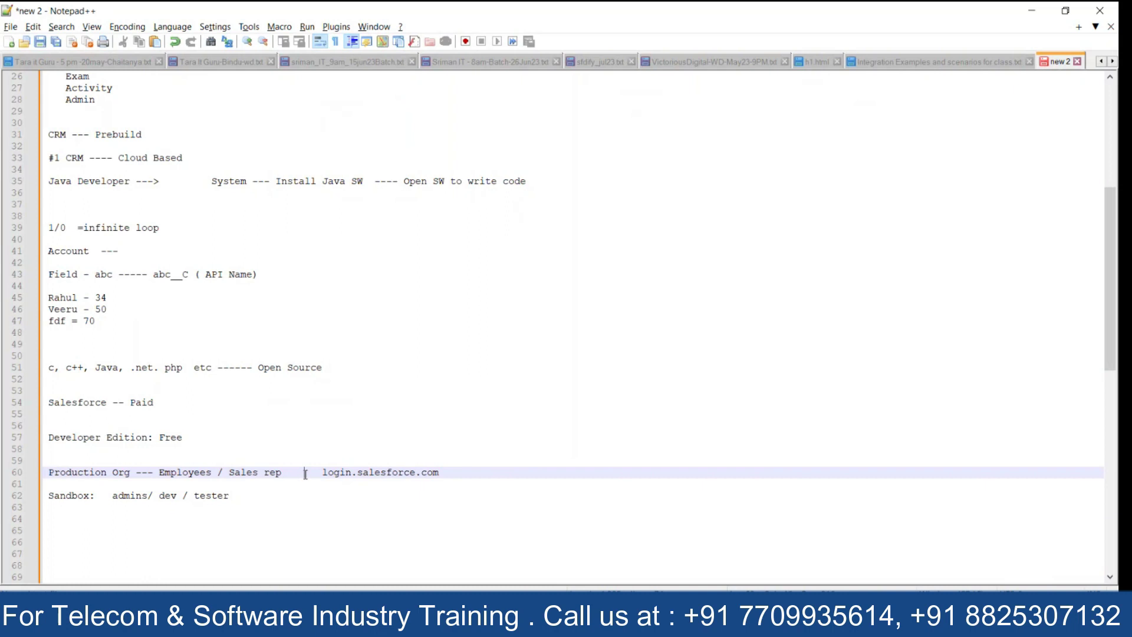
{"action": "type", "text": "------"}
{"action": "scroll", "coordinate": [373, 480], "scroll_direction": "down", "scroll_amount": 2}
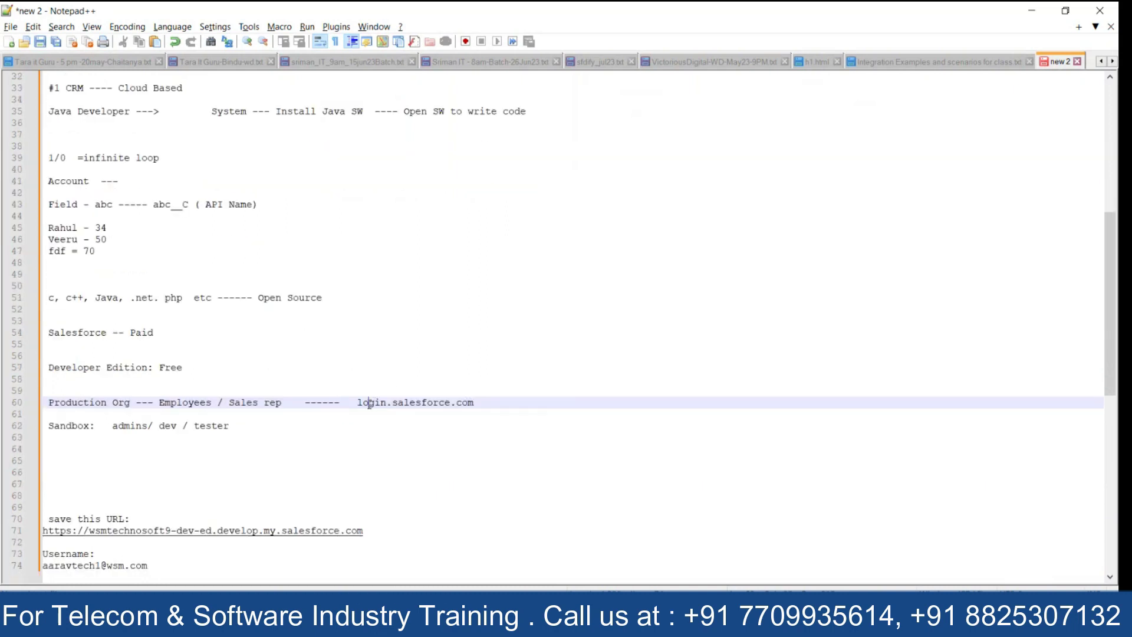
{"action": "left_click_drag", "start_coordinate": [369, 401], "coordinate": [498, 401]}
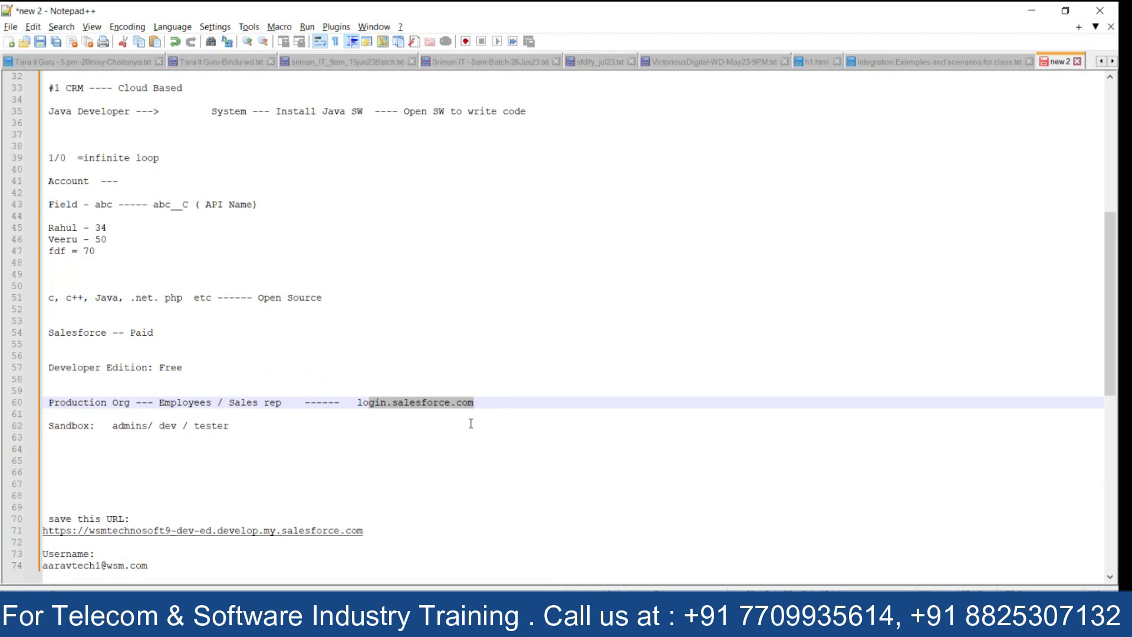
{"action": "scroll", "coordinate": [469, 443], "scroll_direction": "down", "scroll_amount": 2}
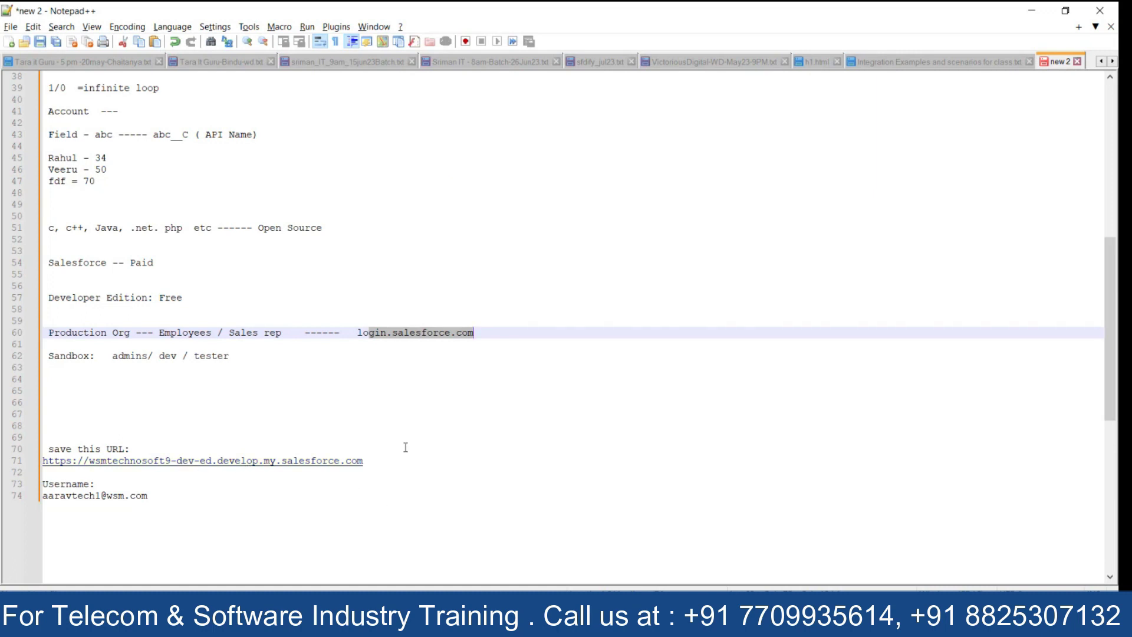
{"action": "left_click_drag", "start_coordinate": [389, 461], "coordinate": [37, 467]}
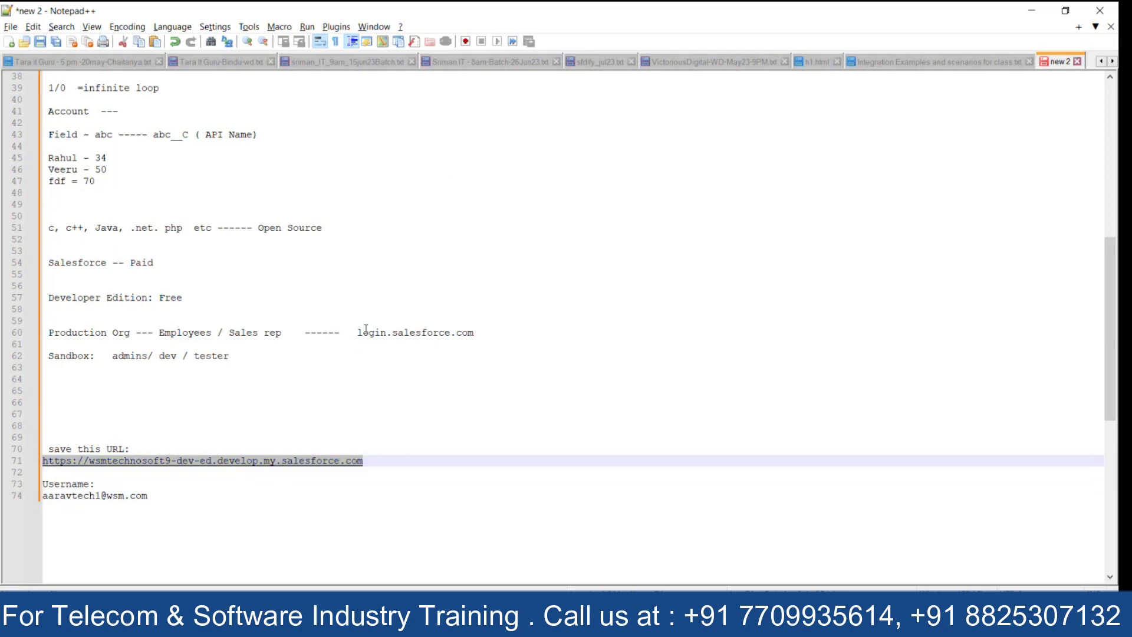
{"action": "left_click_drag", "start_coordinate": [365, 330], "coordinate": [449, 341]}
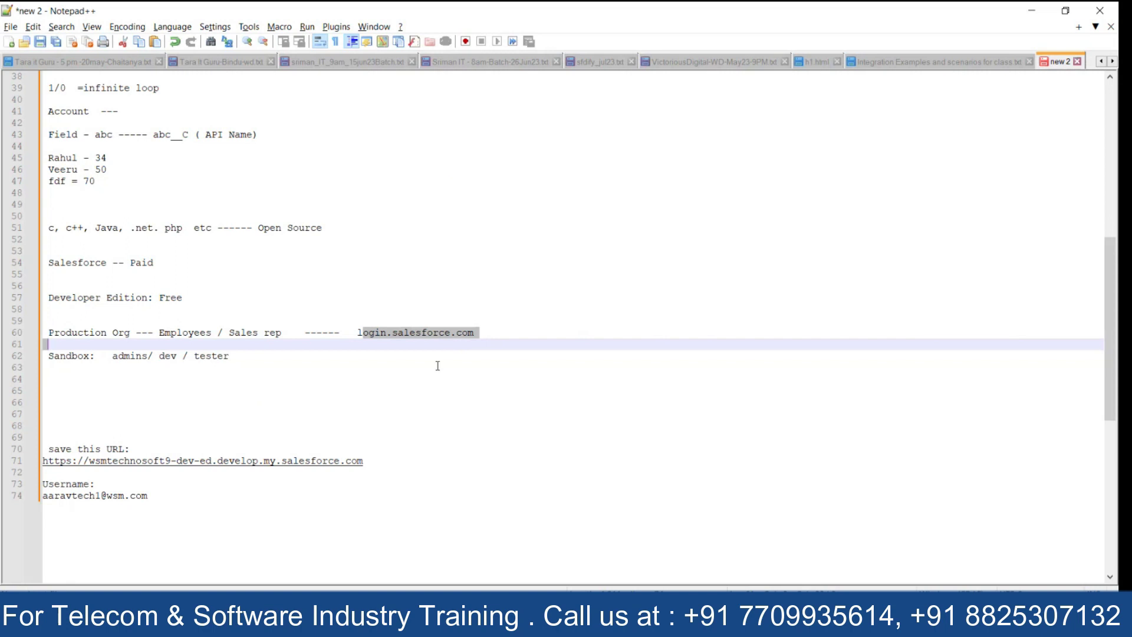
Append '------- test.salesforce.com' to the Sandbox line, then go back to the Gmail email
{"action": "left_click", "coordinate": [279, 358]}
{"action": "type", "text": "te"}
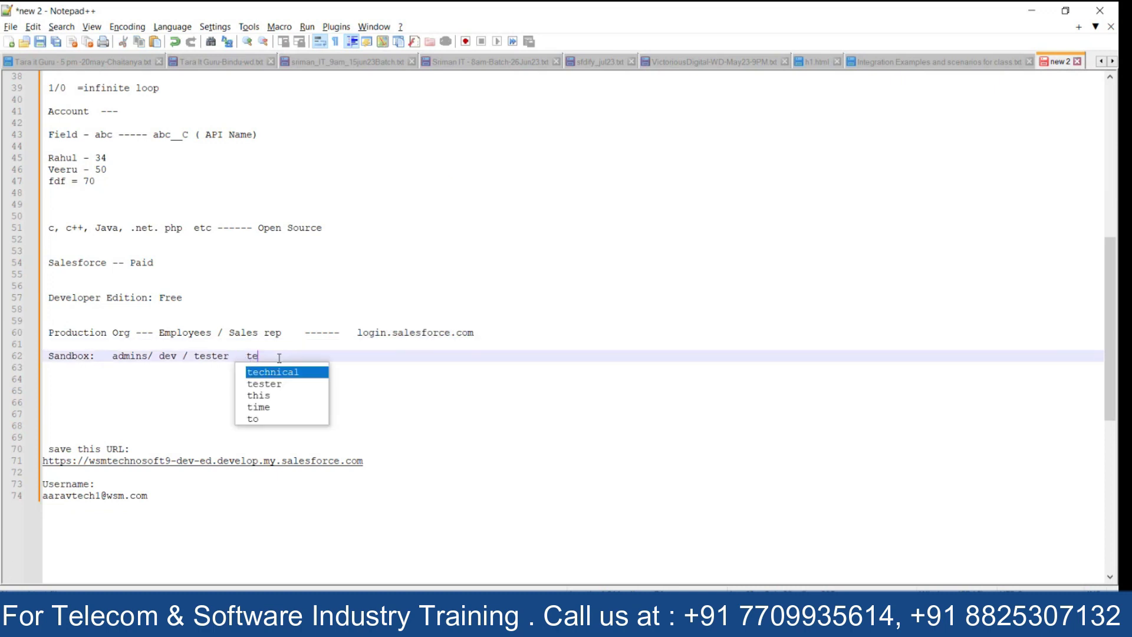
{"action": "type", "text": "st.sales"}
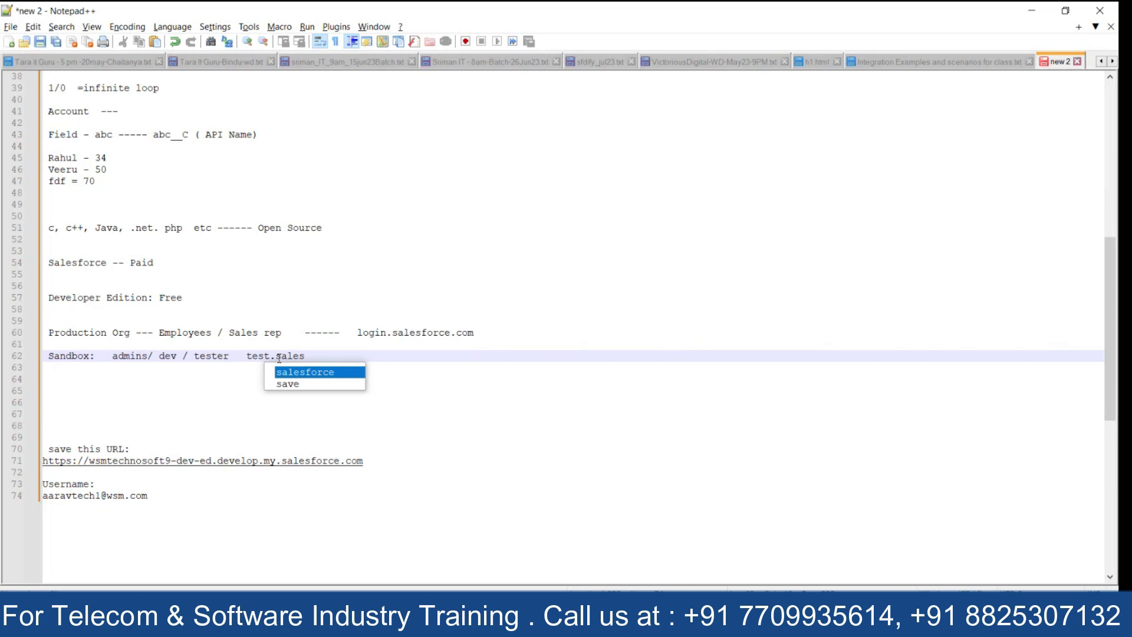
{"action": "key", "text": "Return"}
{"action": "type", "text": ".com"}
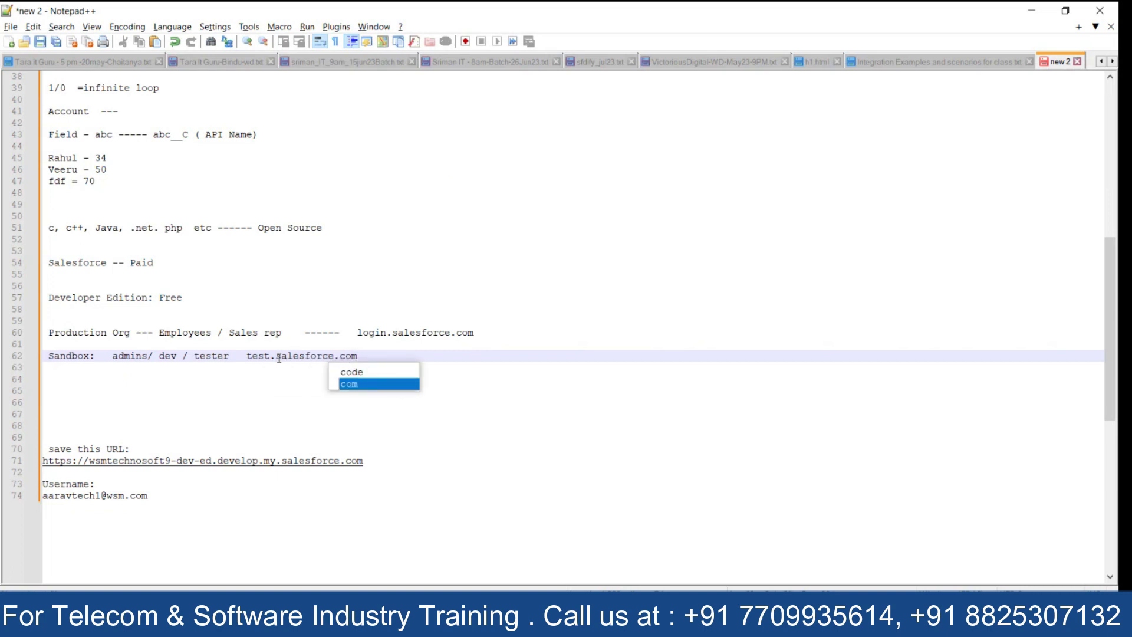
{"action": "left_click", "coordinate": [247, 357]}
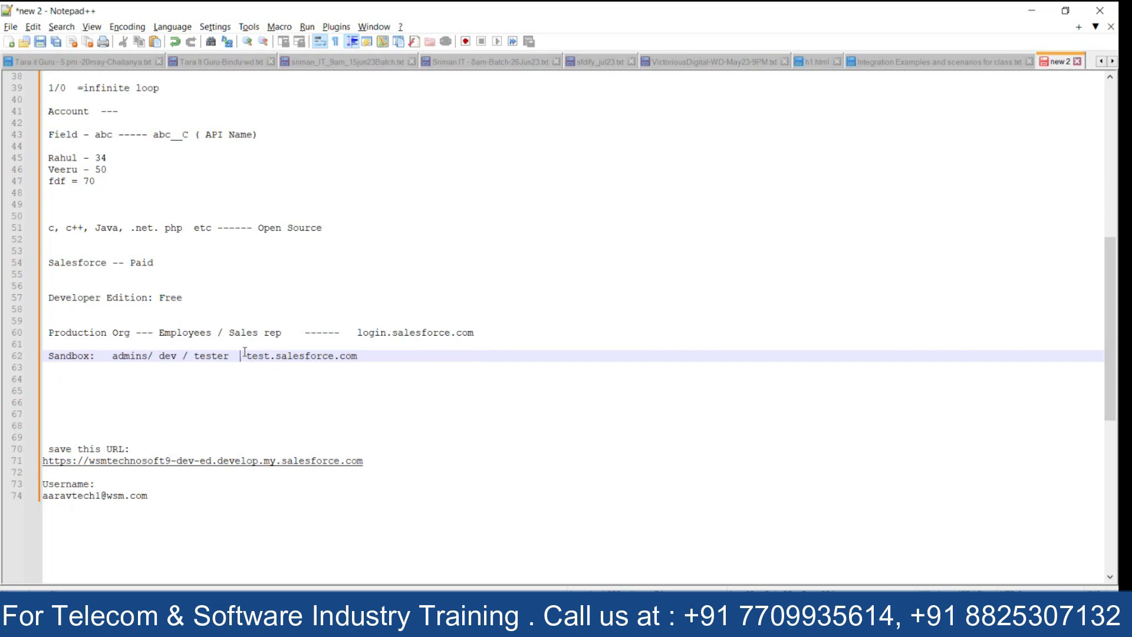
{"action": "type", "text": "-------"}
{"action": "left_click_drag", "start_coordinate": [363, 333], "coordinate": [492, 335]}
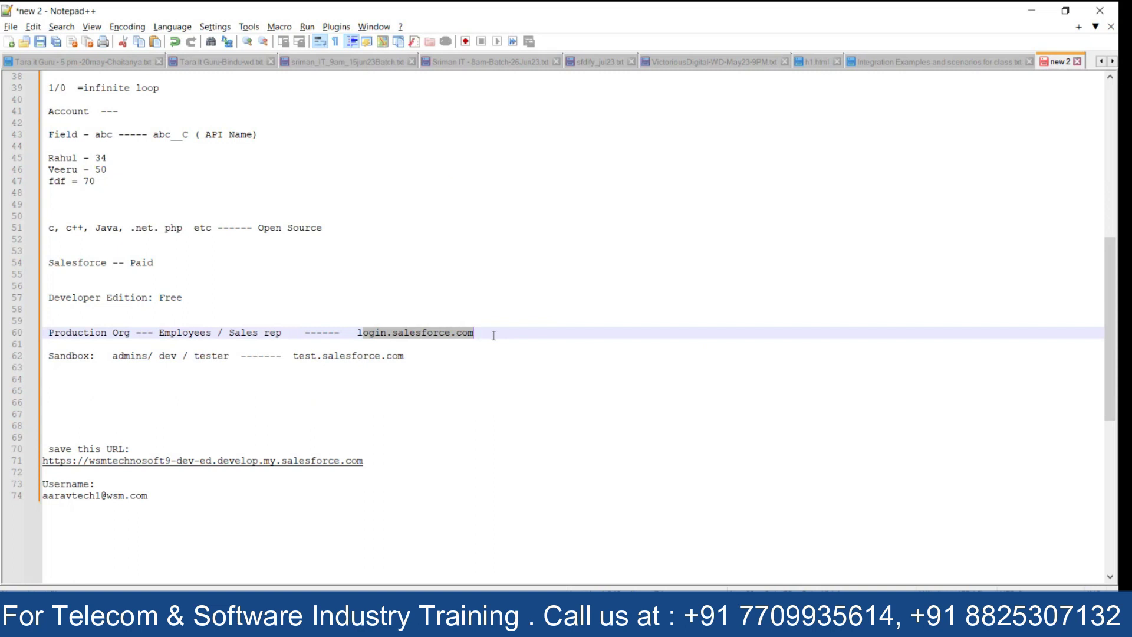
{"action": "key", "text": "alt+Tab"}
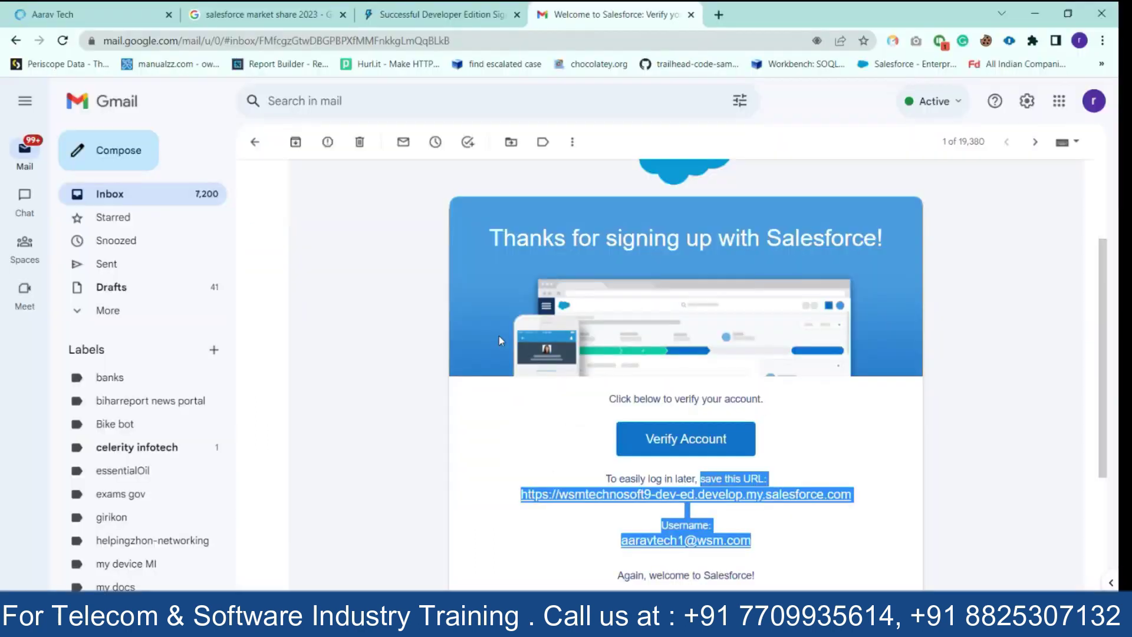
Verify the account from the welcome email and check the 8-character password requirement
{"action": "left_click", "coordinate": [667, 438]}
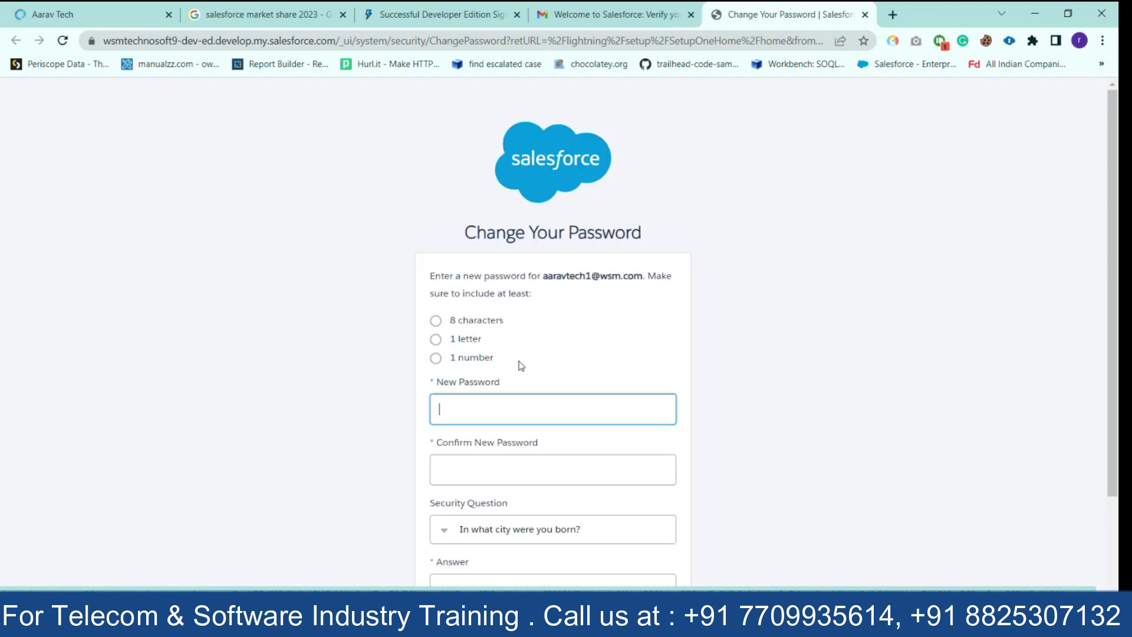
{"action": "left_click_drag", "start_coordinate": [458, 320], "coordinate": [505, 372]}
{"action": "left_click", "coordinate": [465, 359]}
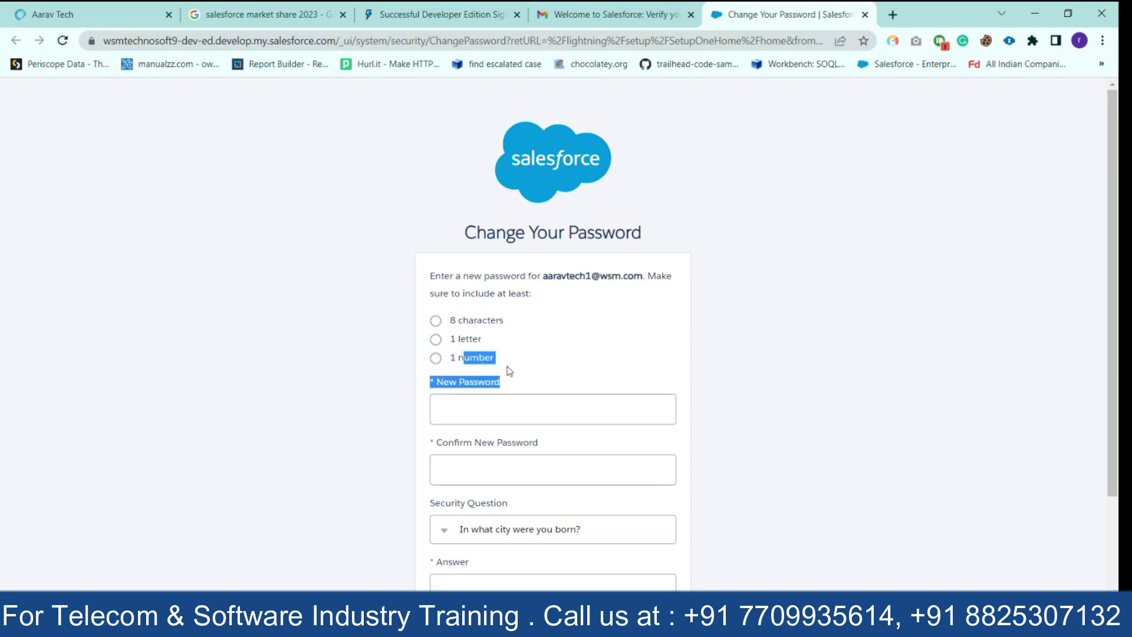
Enter the new account password in both fields so they match
{"action": "left_click", "coordinate": [514, 412]}
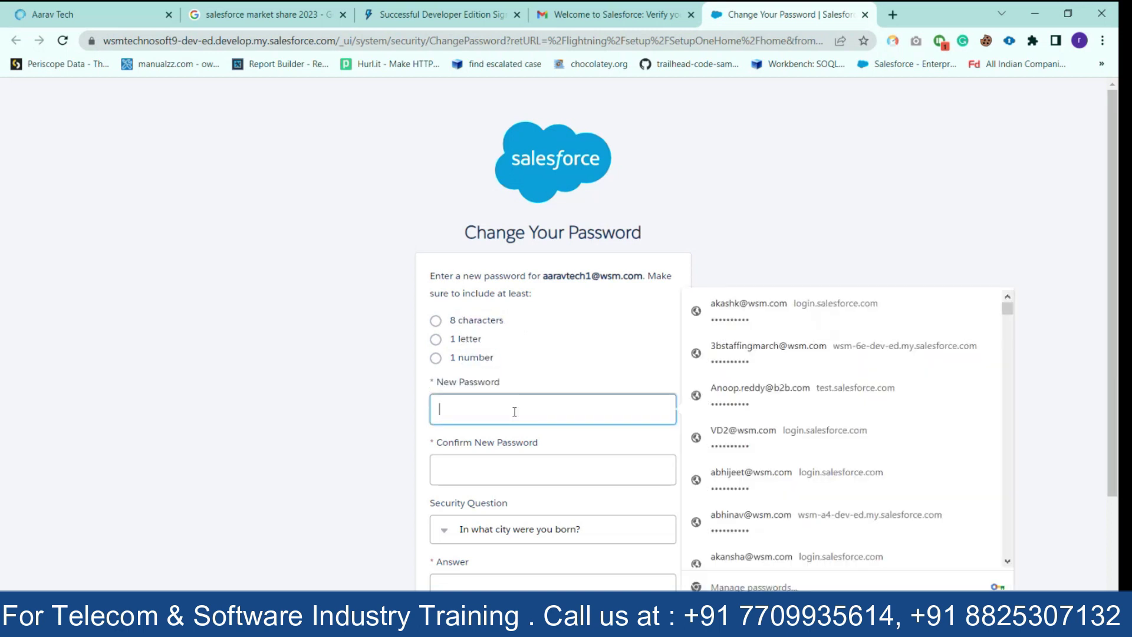
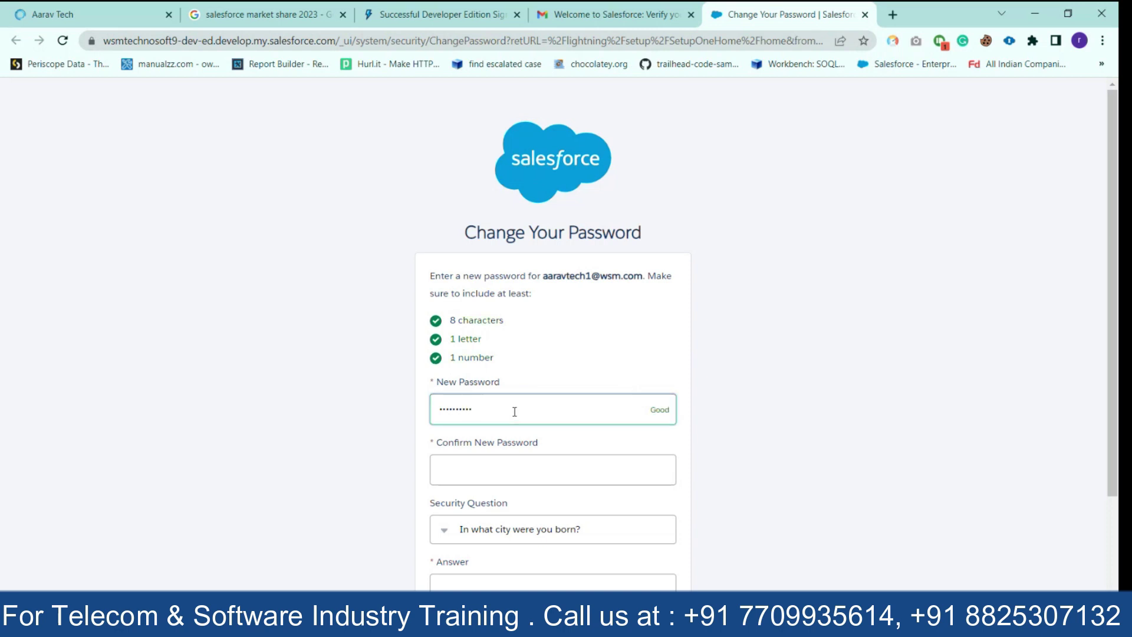
{"action": "left_click", "coordinate": [498, 475]}
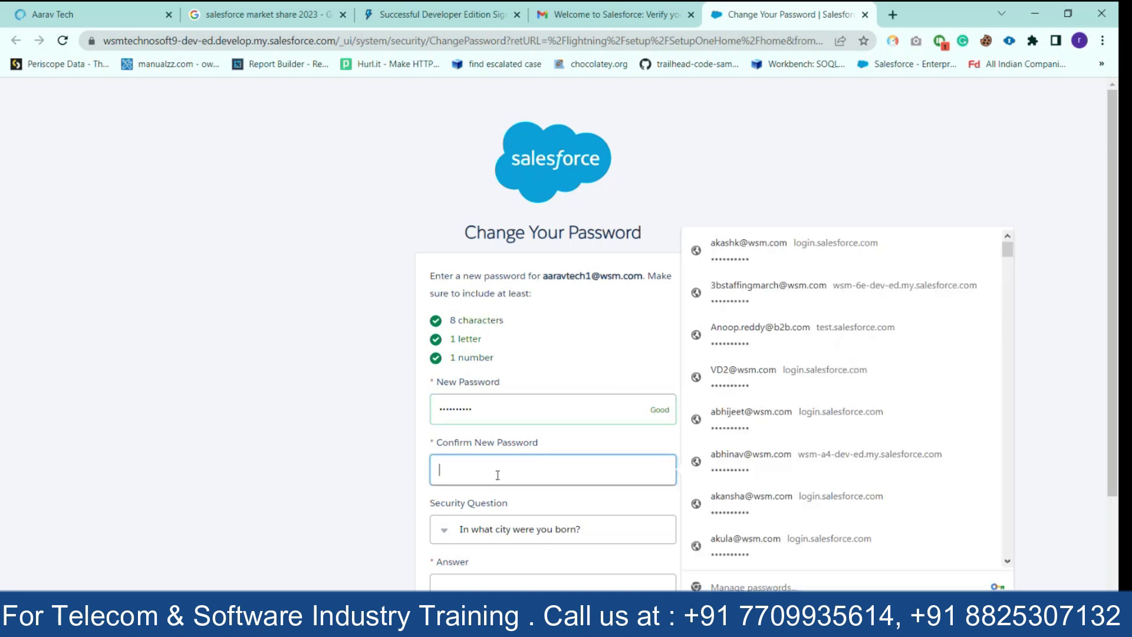
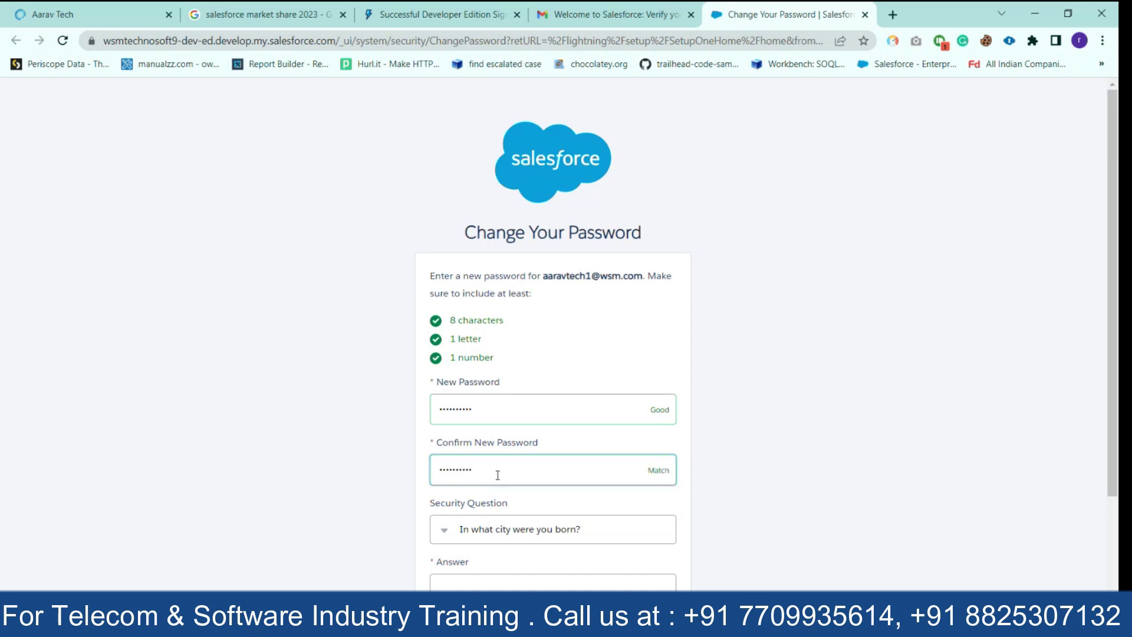
{"action": "key", "text": "alt+Tab"}
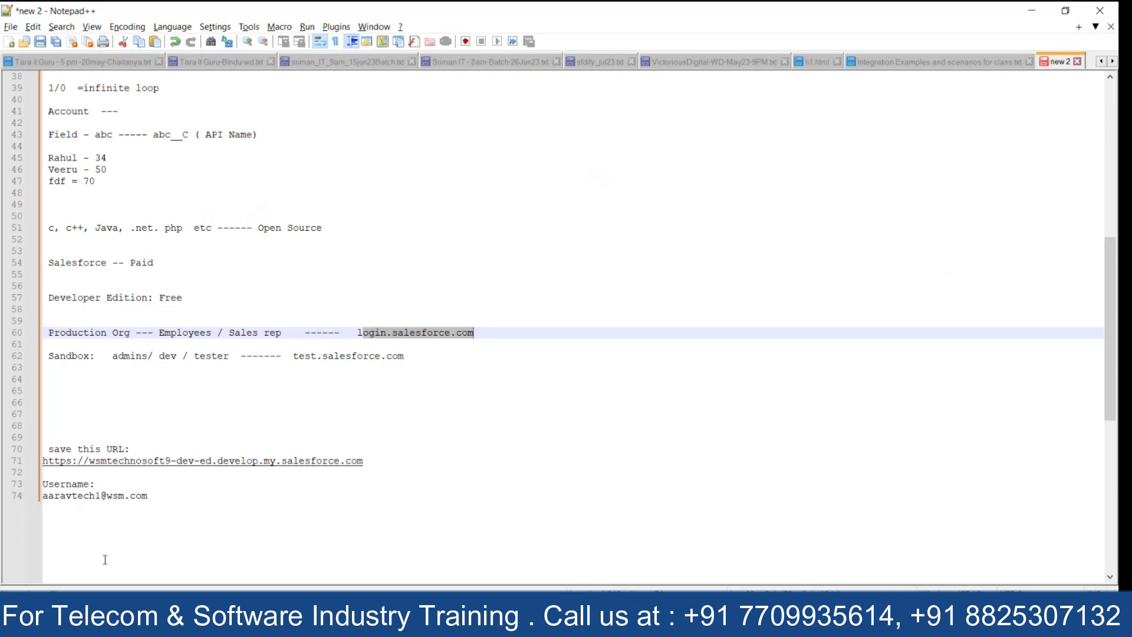
Note the account password on a new line under the username and correct its typo
{"action": "left_click", "coordinate": [89, 538]}
{"action": "key", "text": "Return"}
{"action": "key", "text": "Return"}
{"action": "key", "text": "Return"}
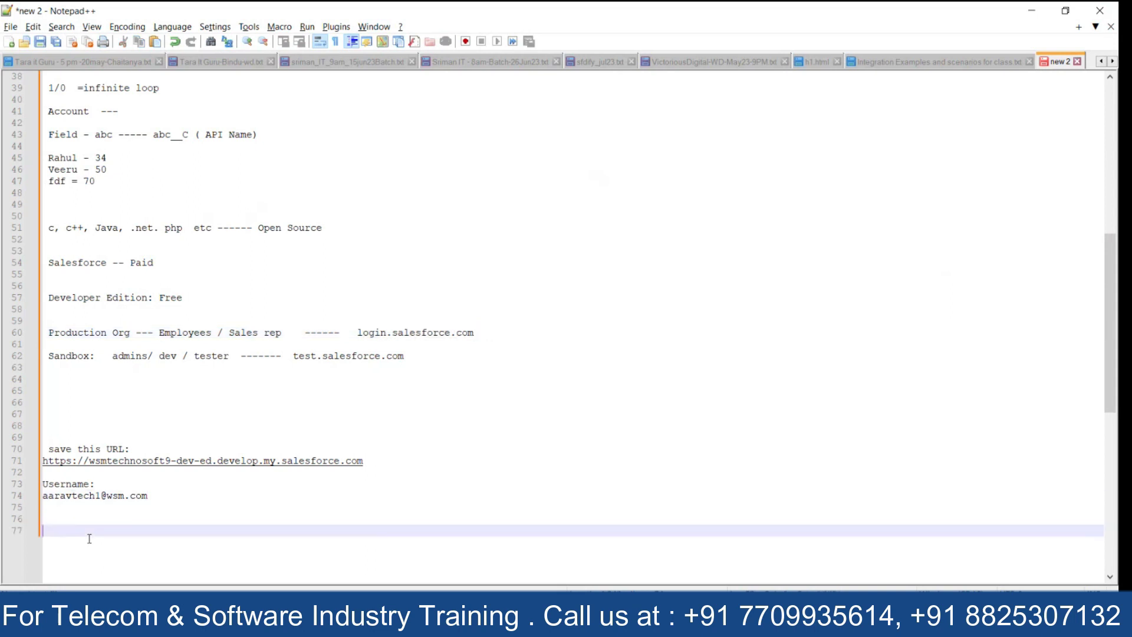
{"action": "left_click", "coordinate": [63, 530]}
{"action": "type", "text": "c"}
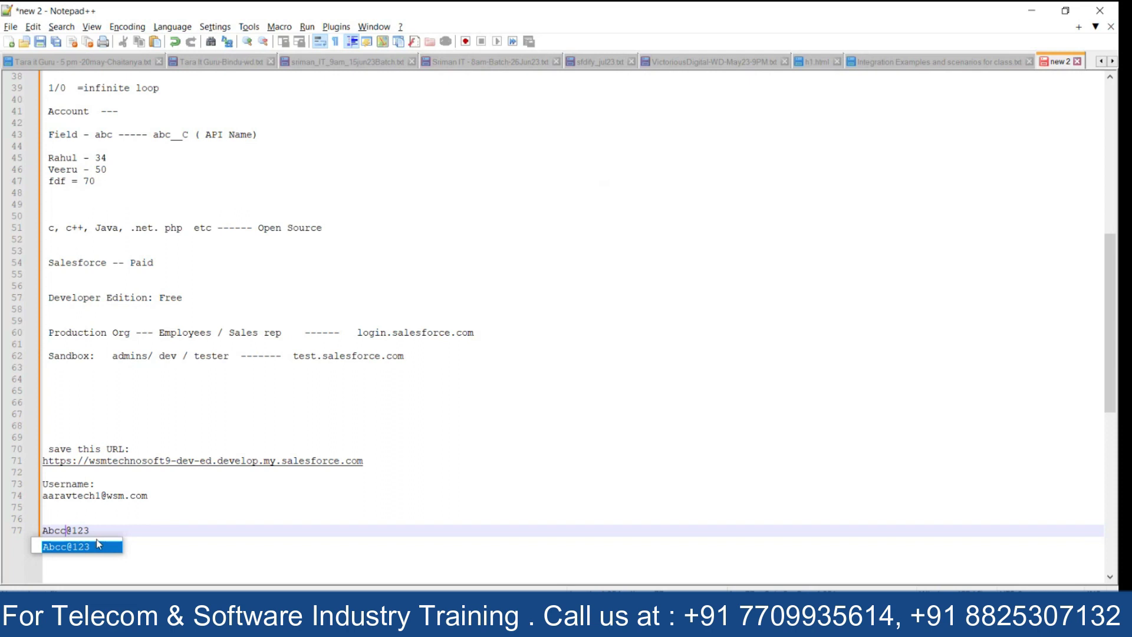
{"action": "key", "text": "Escape"}
{"action": "key", "text": "alt+Tab"}
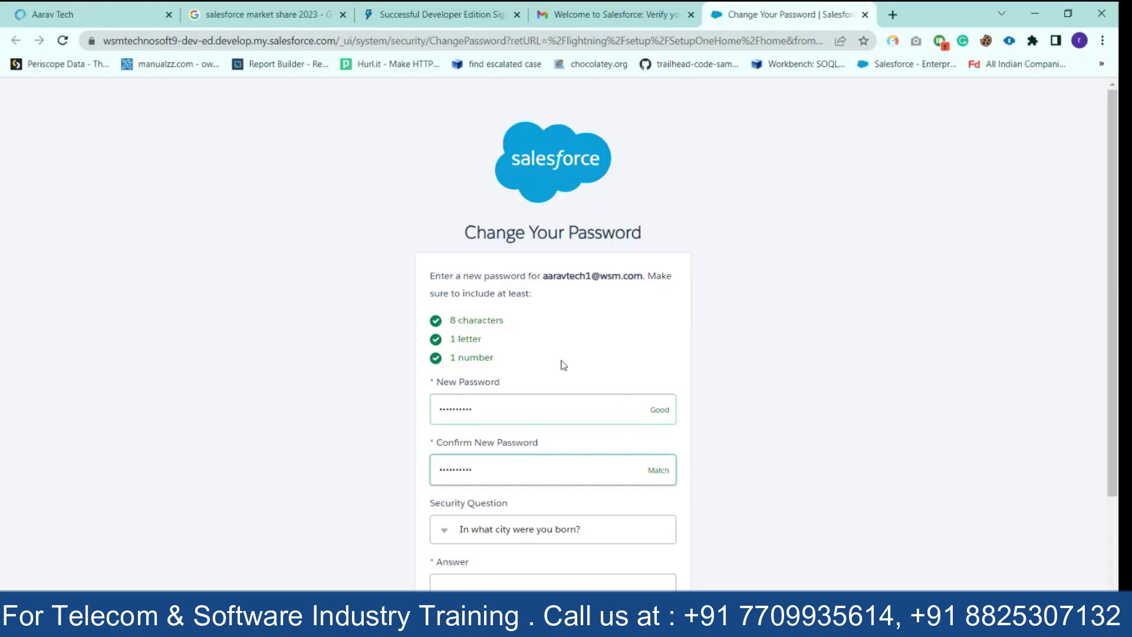
Keep 'In what city were you born?', enter the birth-city answer, and save the new password
{"action": "scroll", "coordinate": [637, 376], "scroll_direction": "down", "scroll_amount": 2}
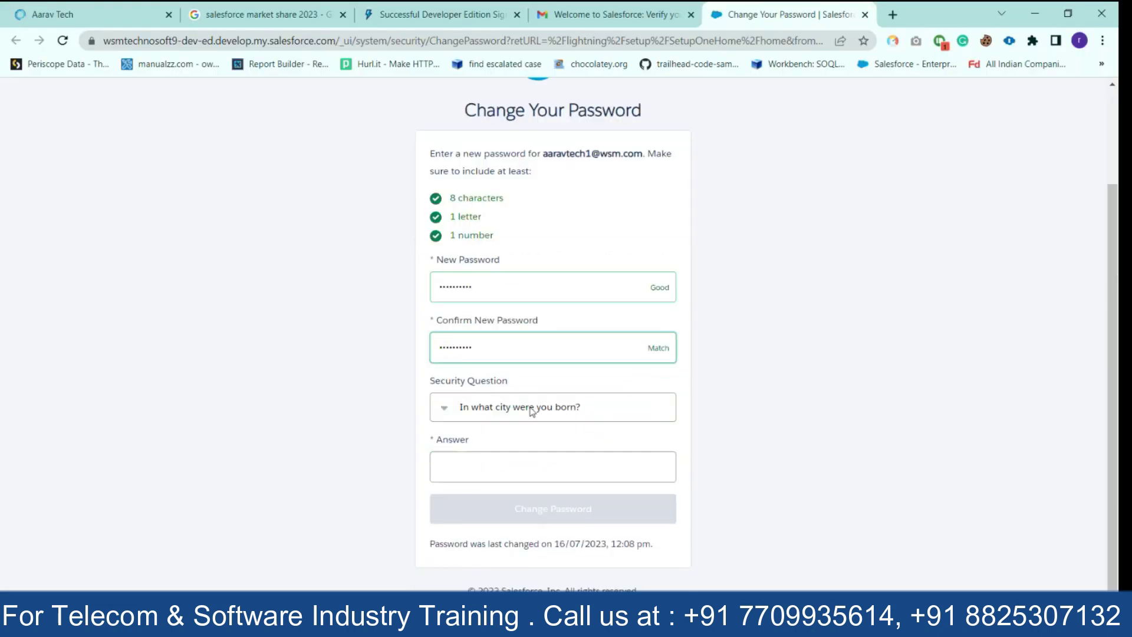
{"action": "left_click", "coordinate": [538, 416]}
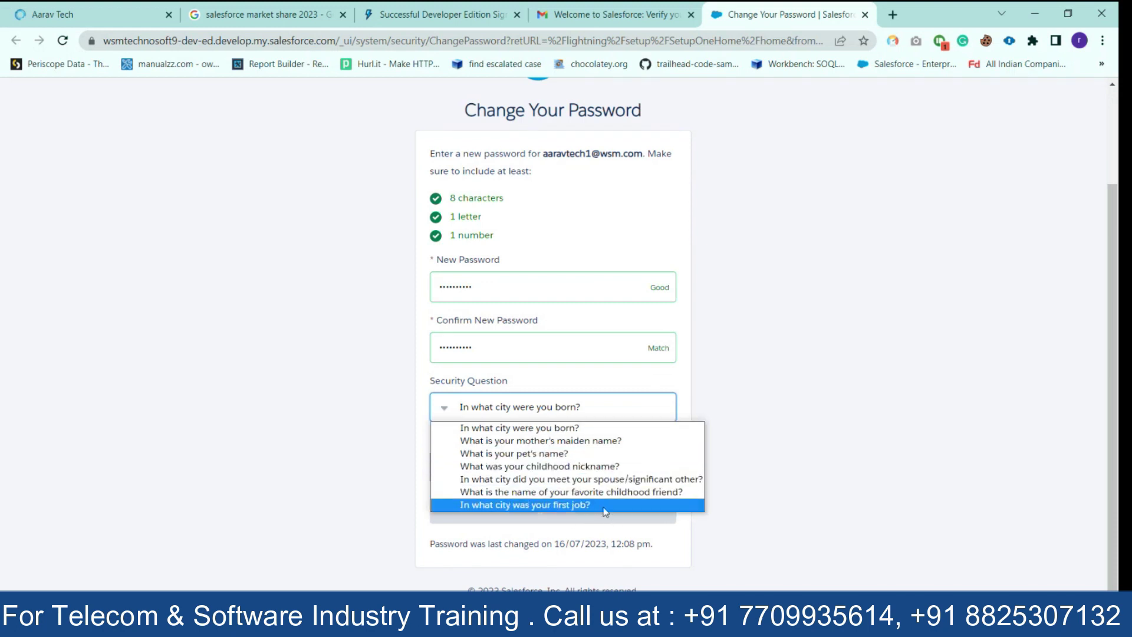
{"action": "left_click", "coordinate": [551, 428]}
{"action": "left_click", "coordinate": [544, 463]}
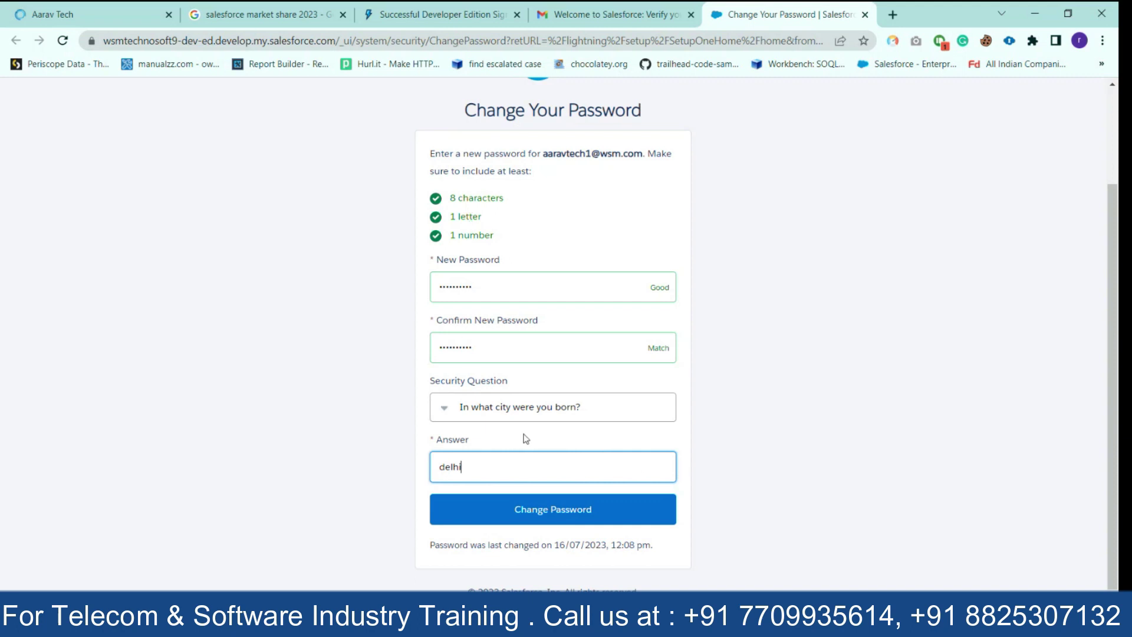
{"action": "left_click", "coordinate": [549, 511]}
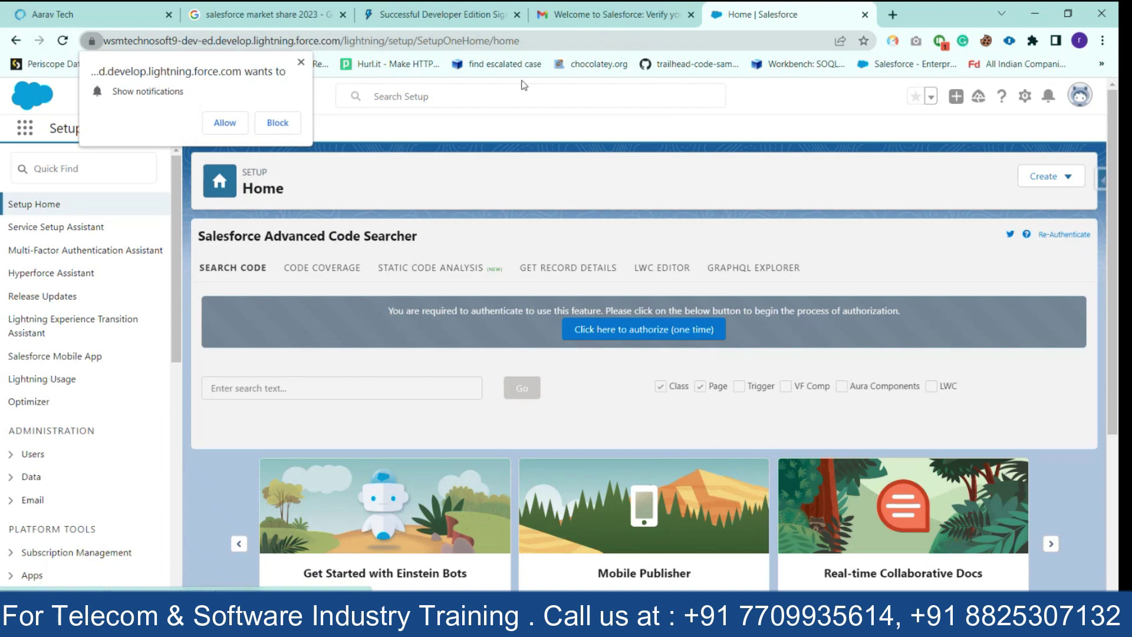
Allow notifications, dismiss the incidents card, and open Service, Marketing and Community in new tabs
{"action": "left_click", "coordinate": [230, 128]}
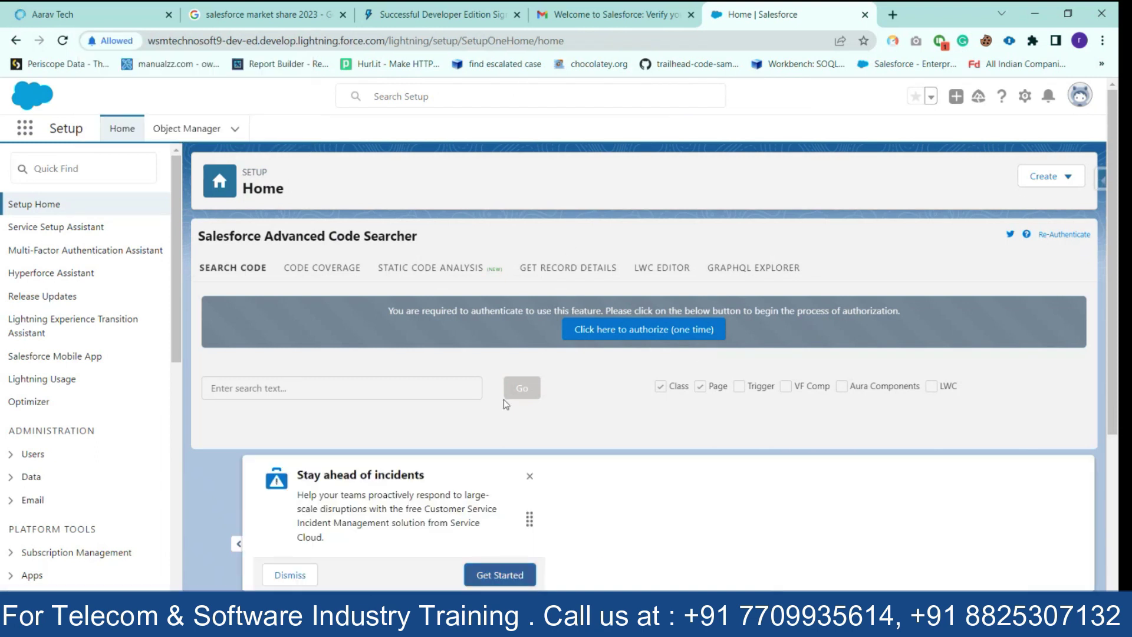
{"action": "left_click", "coordinate": [529, 476]}
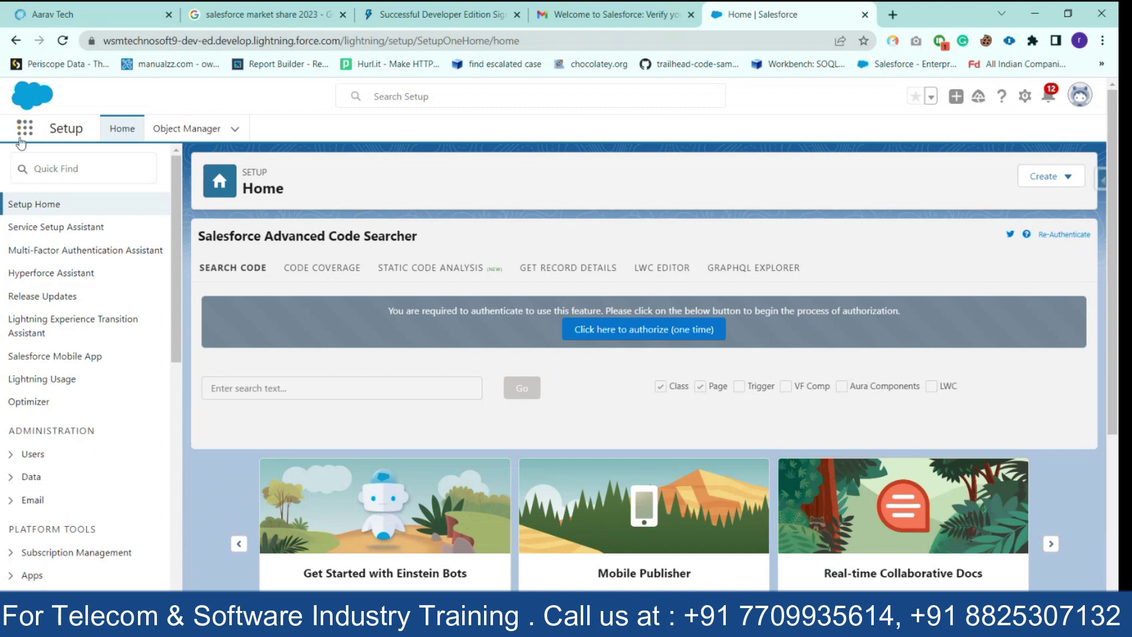
{"action": "left_click", "coordinate": [24, 134]}
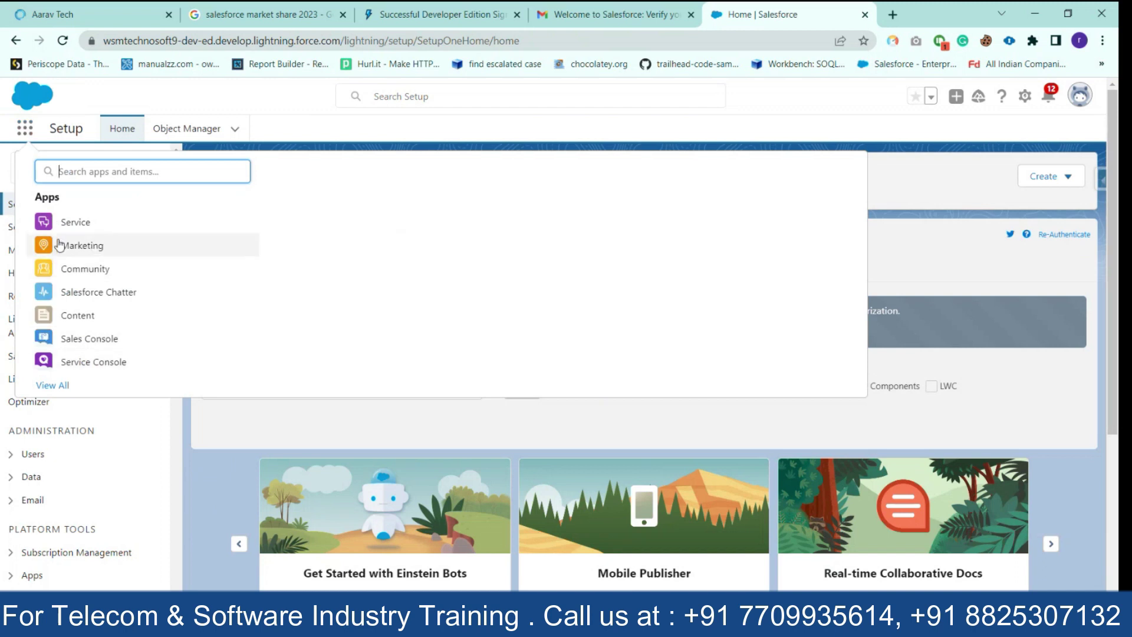
{"action": "right_click", "coordinate": [66, 224]}
{"action": "left_click", "coordinate": [95, 236]}
{"action": "right_click", "coordinate": [95, 250]}
{"action": "left_click", "coordinate": [122, 262]}
{"action": "right_click", "coordinate": [93, 273]}
{"action": "left_click", "coordinate": [129, 287]}
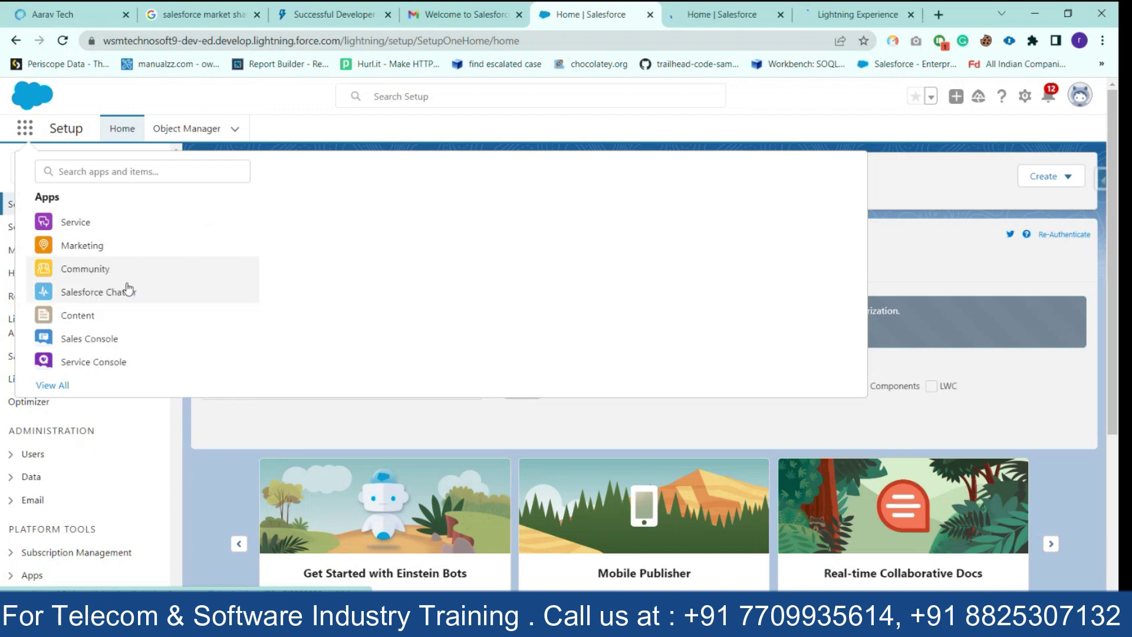
Switch the current page to the Sales app
{"action": "key", "text": "Escape"}
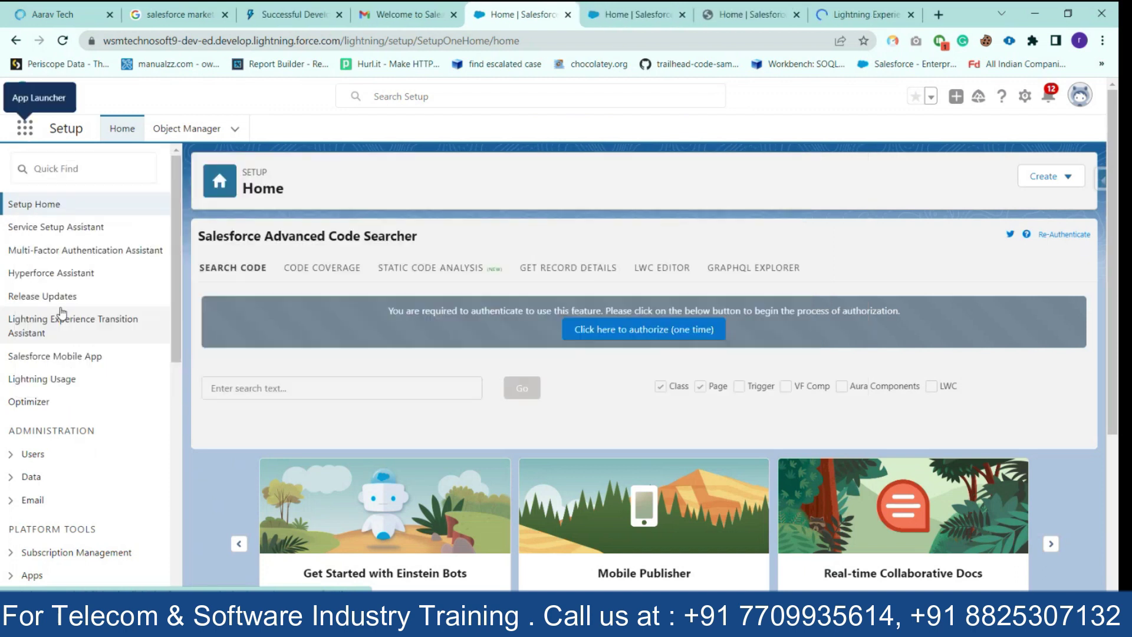
{"action": "key", "text": "Return"}
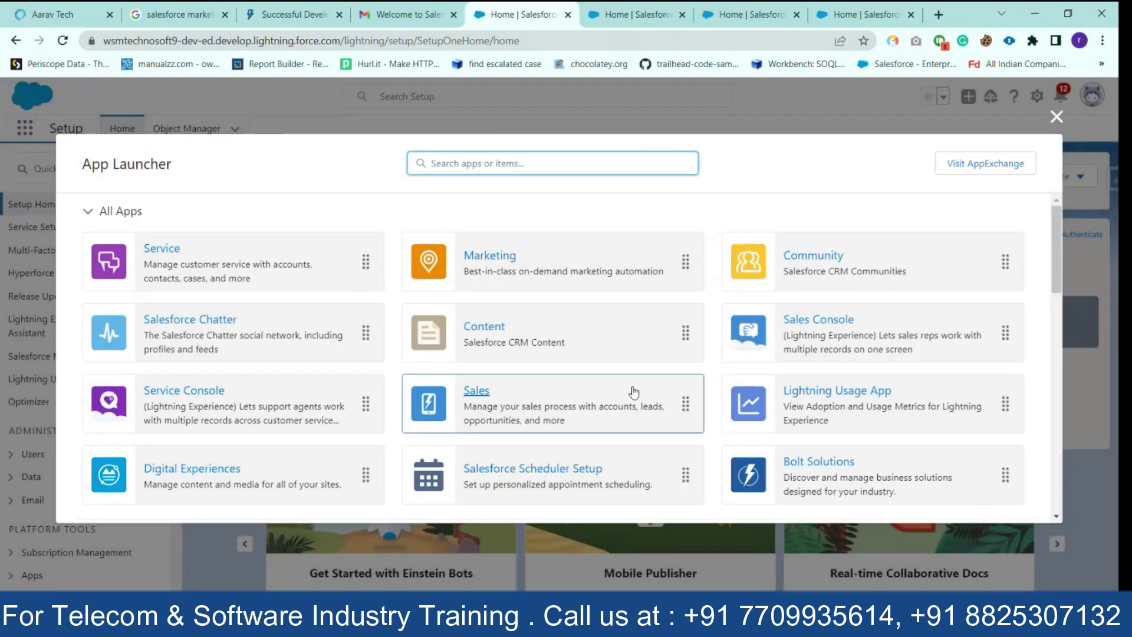
{"action": "left_click", "coordinate": [477, 391]}
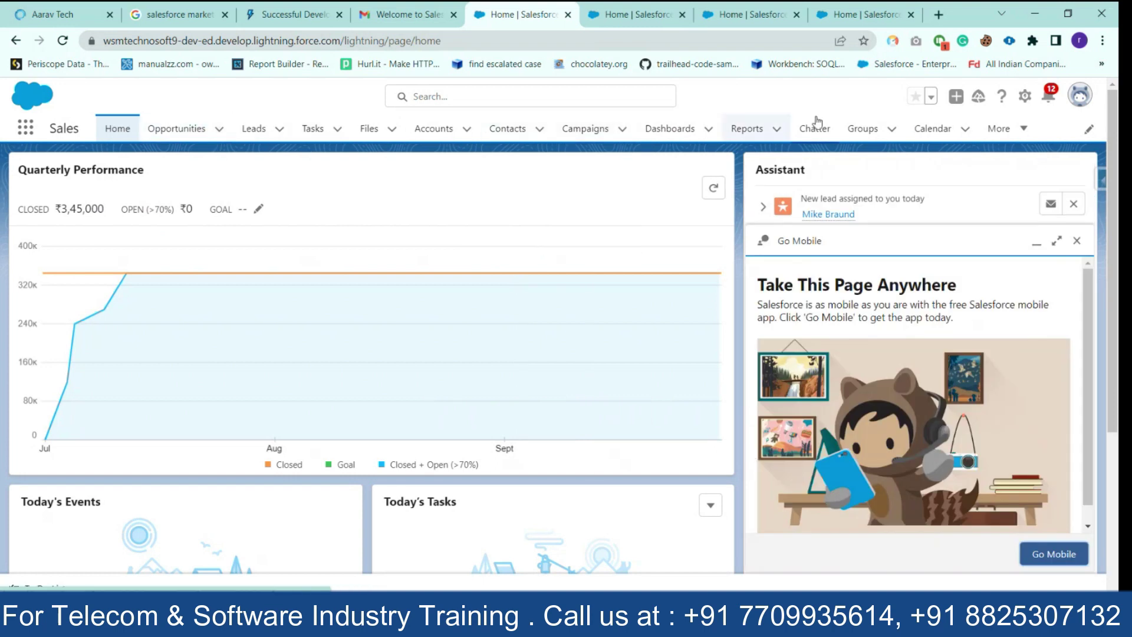
Show the All Opportunities list view and open Burlington Textiles Weaving Plant Generator
{"action": "left_click", "coordinate": [171, 130]}
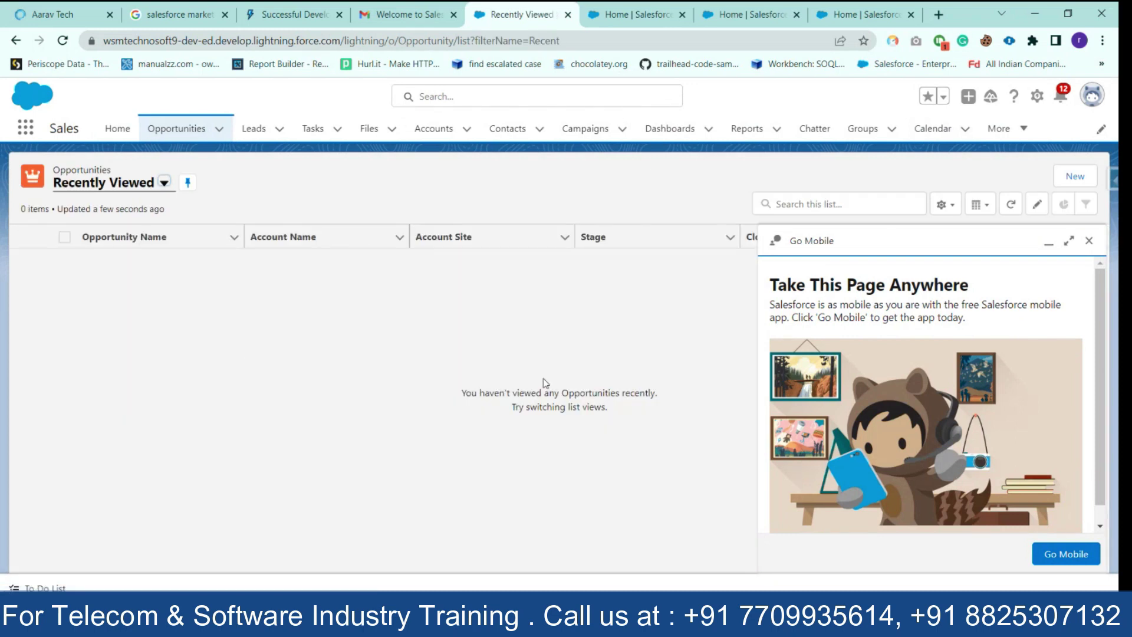
{"action": "left_click_drag", "start_coordinate": [531, 391], "coordinate": [598, 429]}
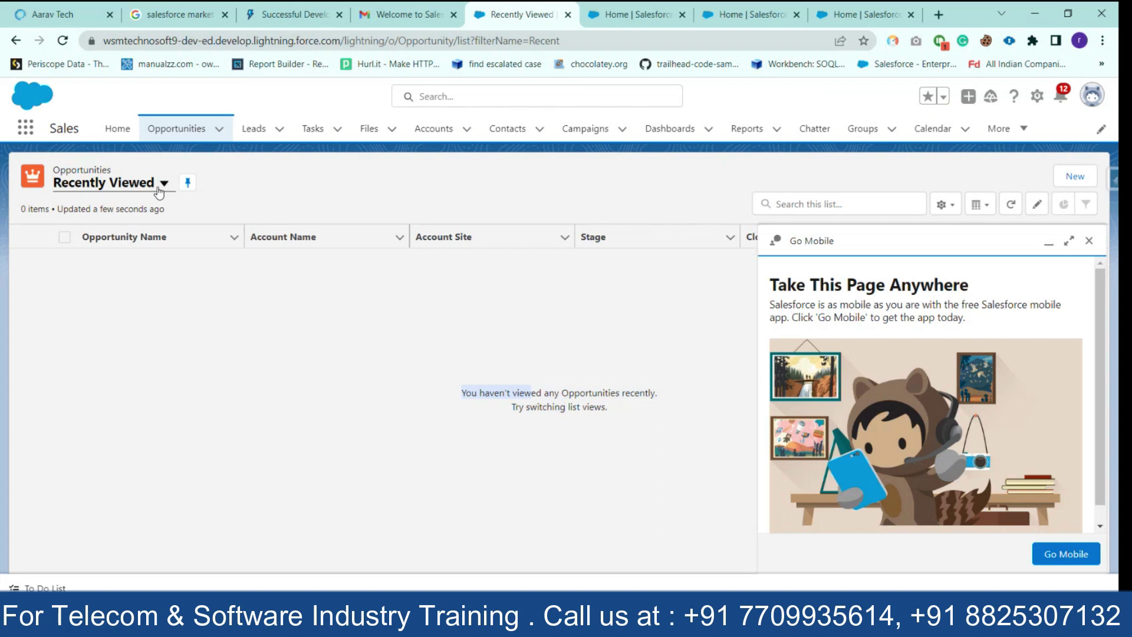
{"action": "left_click", "coordinate": [160, 187]}
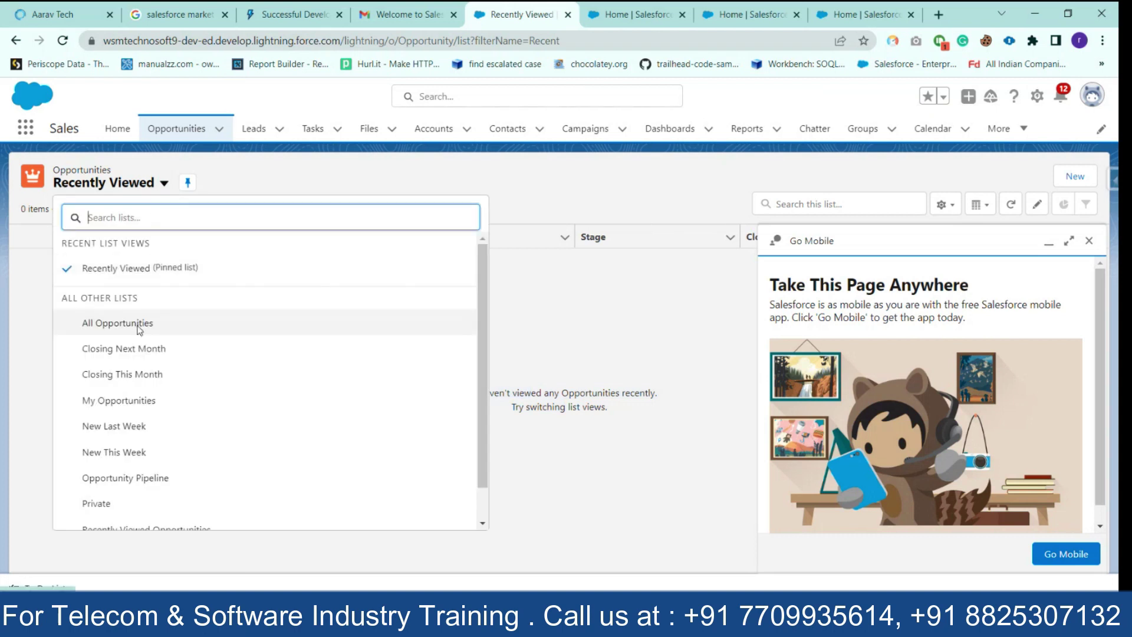
{"action": "left_click", "coordinate": [139, 326]}
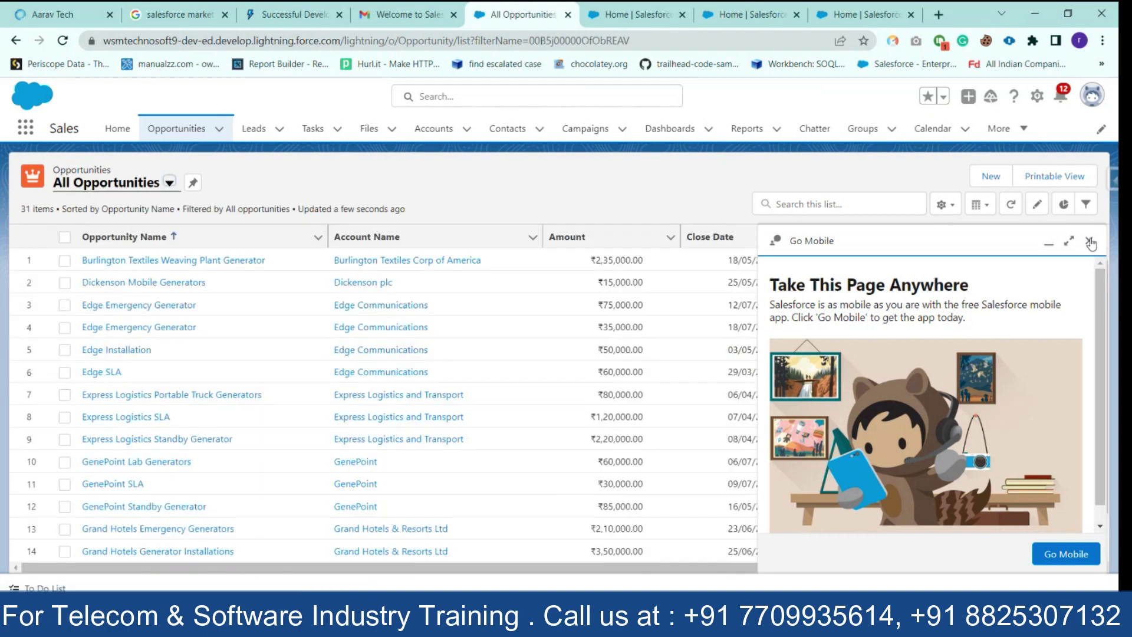
{"action": "left_click", "coordinate": [1088, 240]}
{"action": "scroll", "coordinate": [173, 451], "scroll_direction": "down", "scroll_amount": 6}
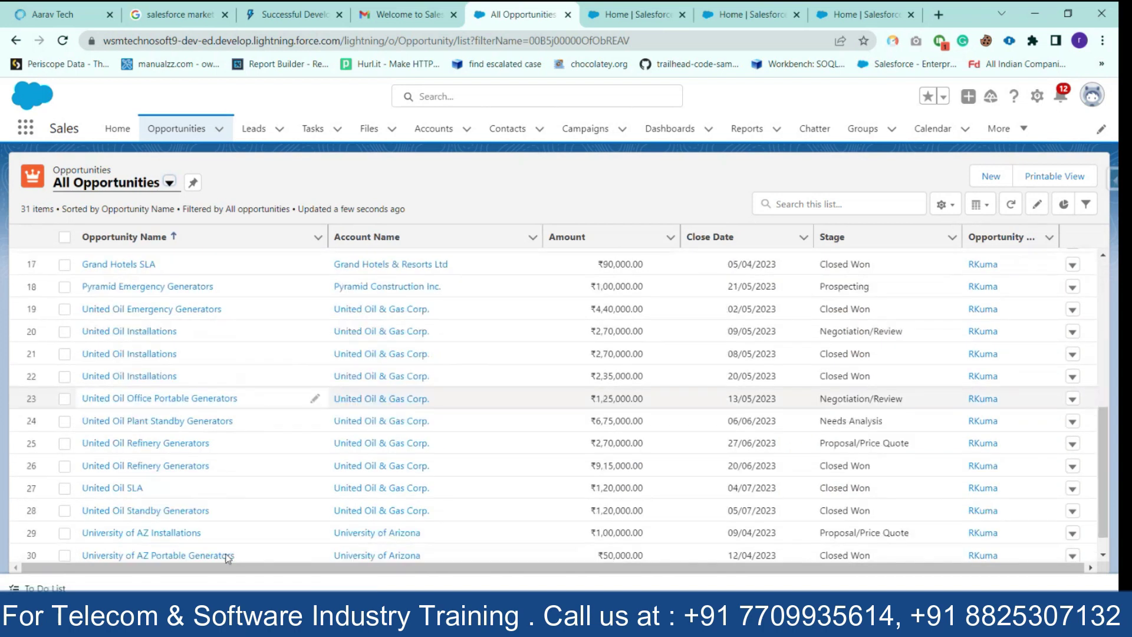
{"action": "scroll", "coordinate": [224, 548], "scroll_direction": "up", "scroll_amount": 6}
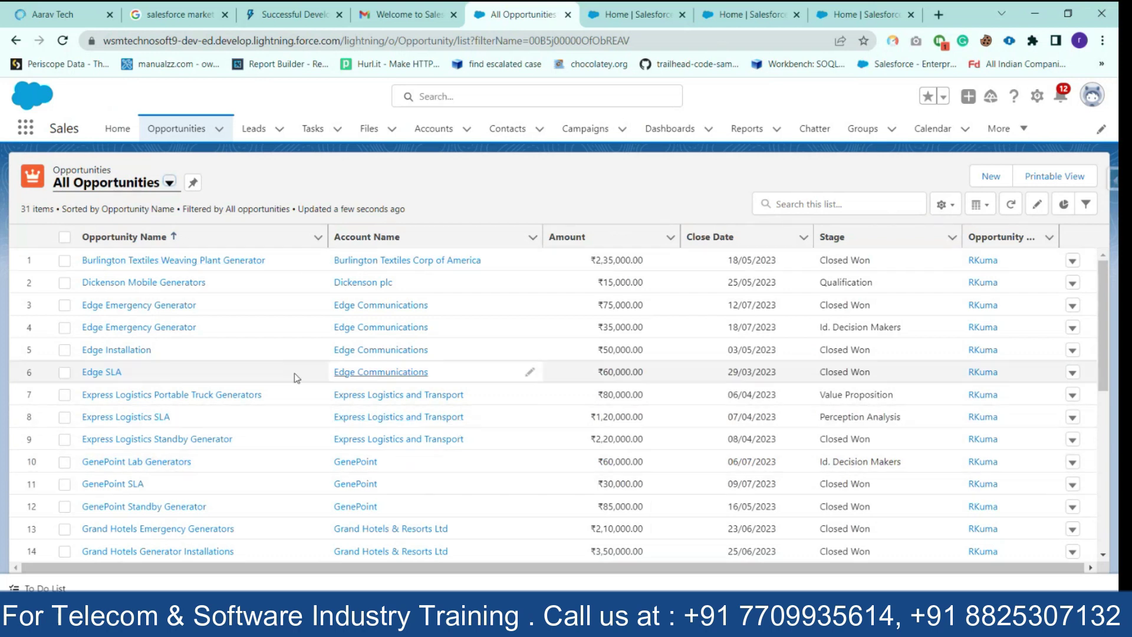
{"action": "left_click", "coordinate": [172, 263]}
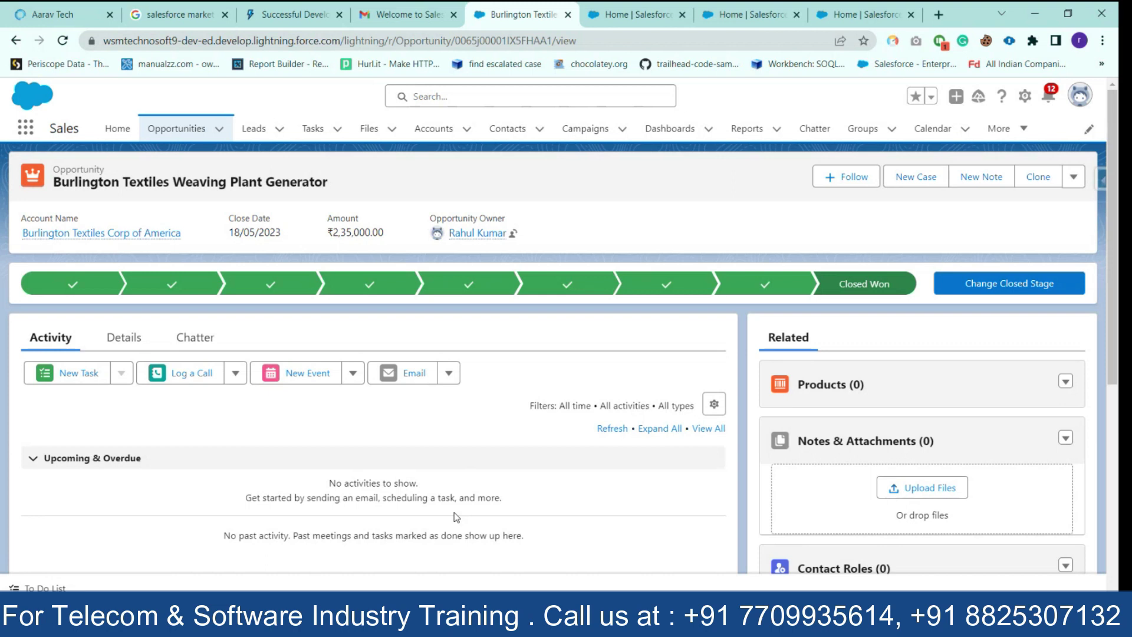
Bring the Teams meeting window to the front from its taskbar preview
{"action": "mouse_move", "coordinate": [389, 589]}
{"action": "left_click", "coordinate": [372, 543]}
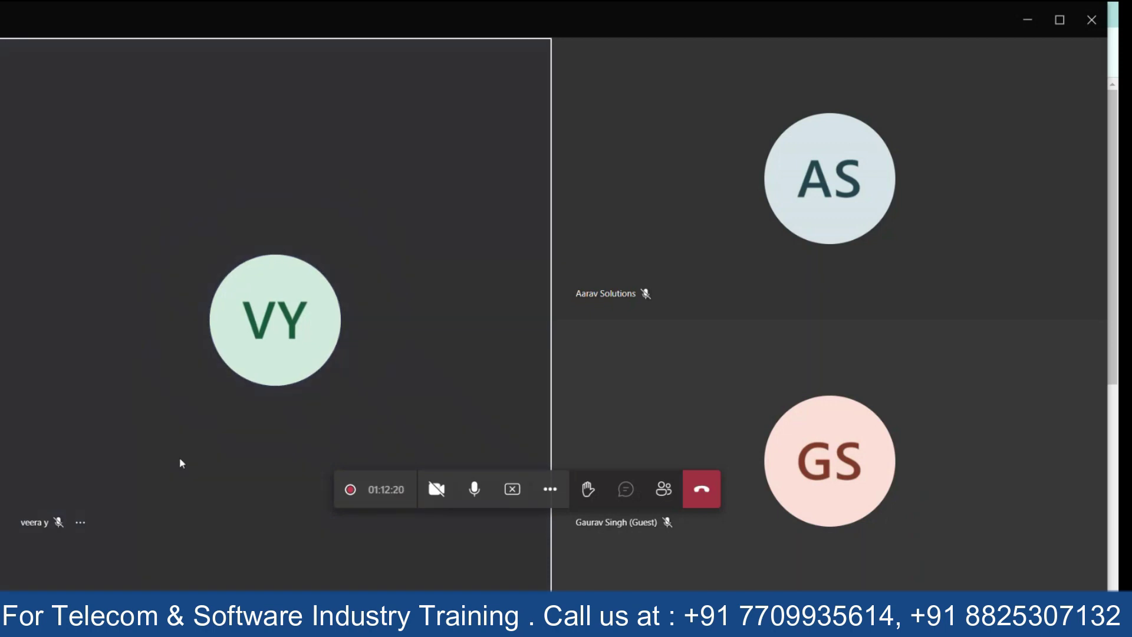
Add blank lines under the saved org URL, username and password in Notepad++, then rejoin the Teams meeting
{"action": "mouse_move", "coordinate": [198, 589]}
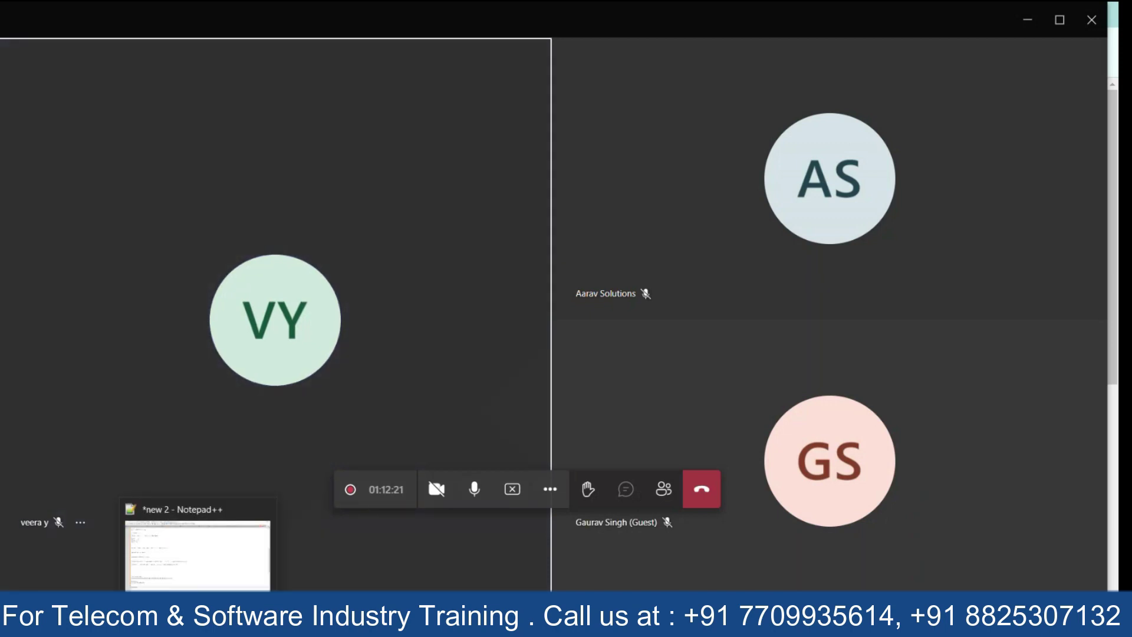
{"action": "left_click", "coordinate": [185, 549]}
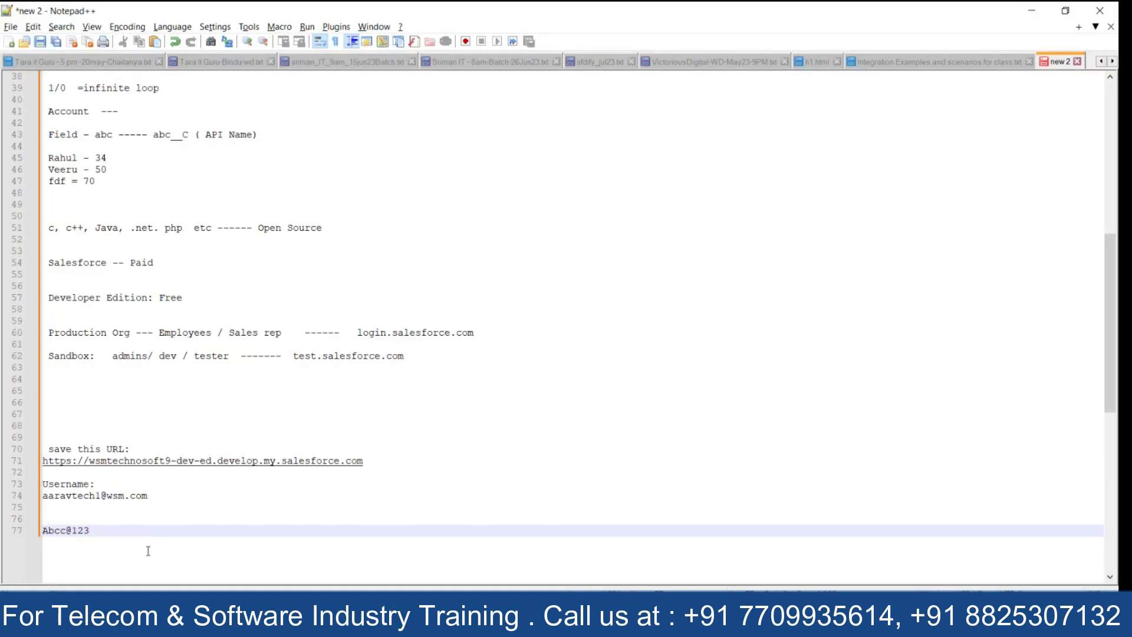
{"action": "key", "text": "Return"}
{"action": "key", "text": "Return"}
{"action": "key", "text": "Return"}
{"action": "key", "text": "Return"}
{"action": "key", "text": "Return"}
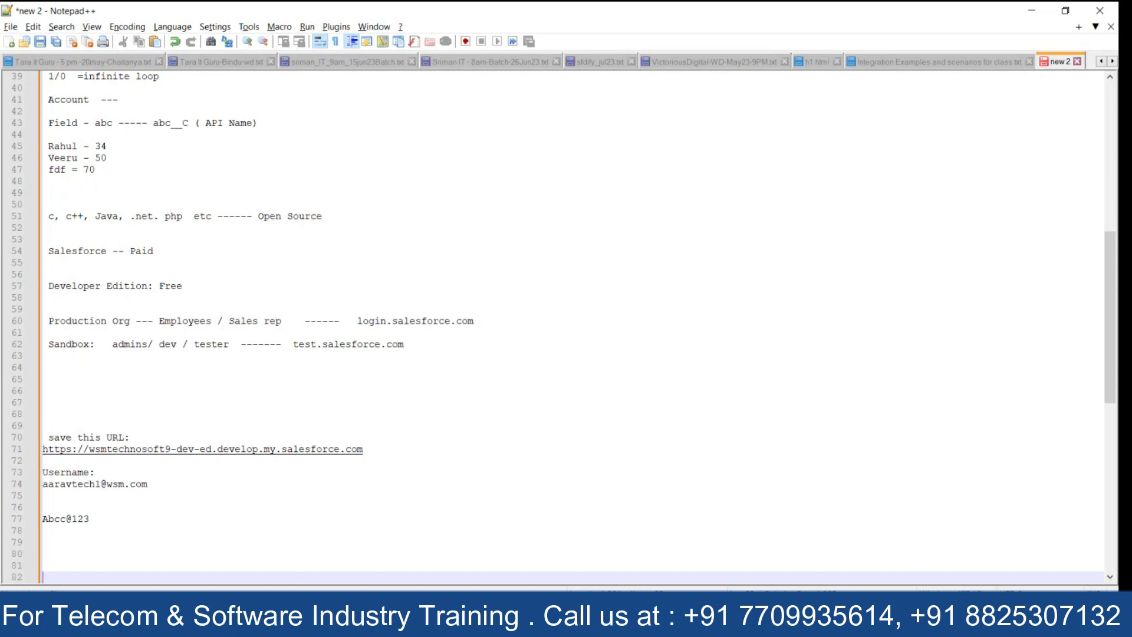
{"action": "mouse_move", "coordinate": [270, 625]}
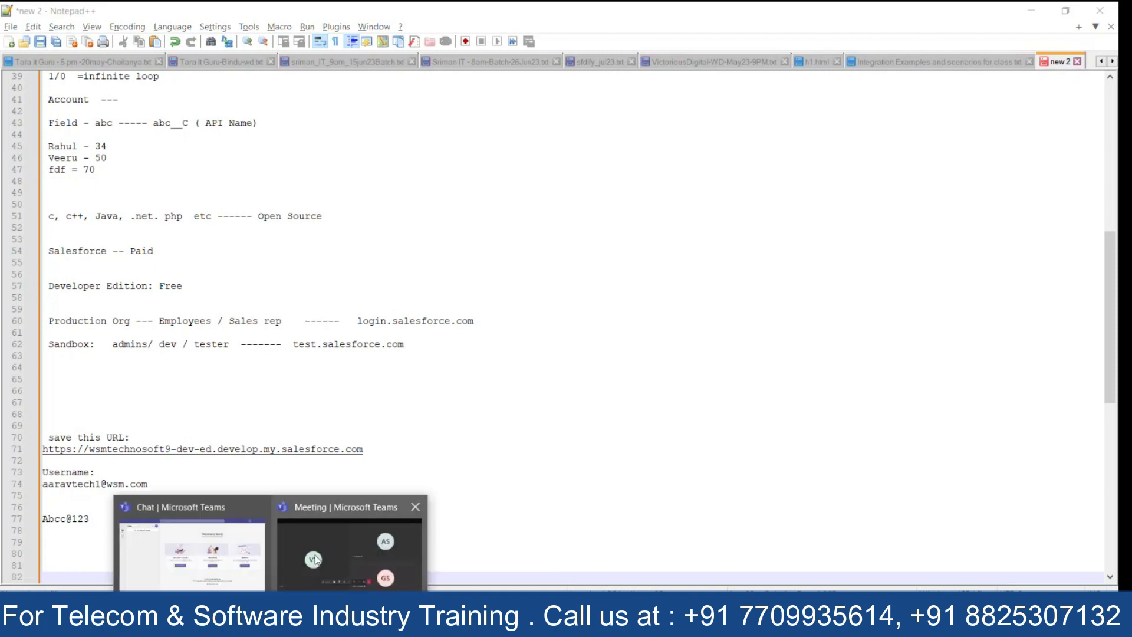
{"action": "left_click", "coordinate": [315, 559]}
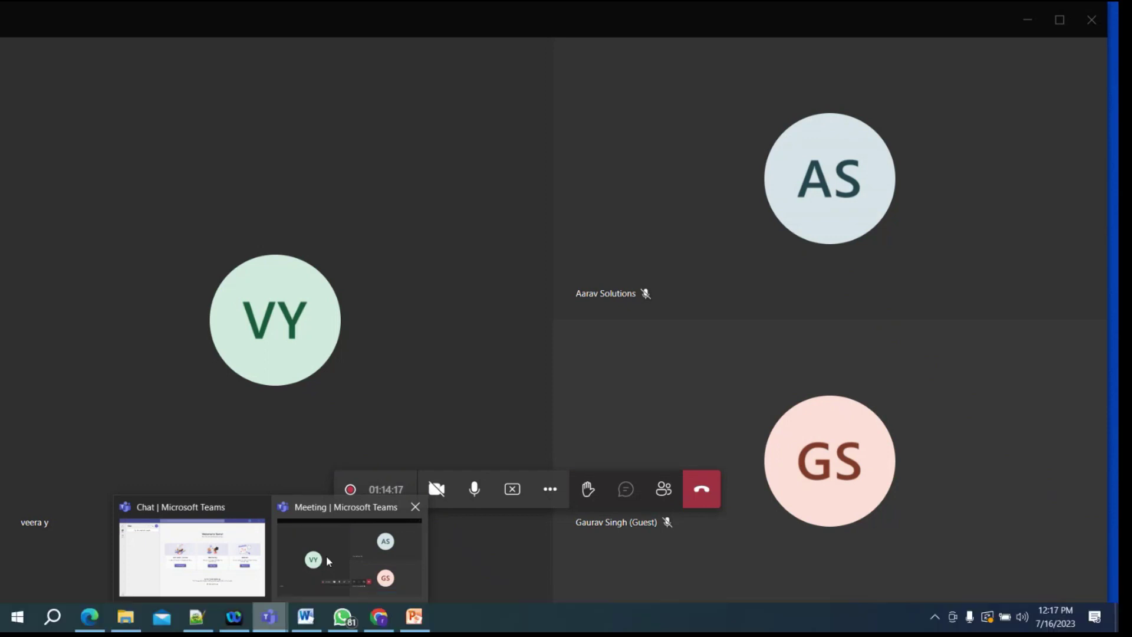